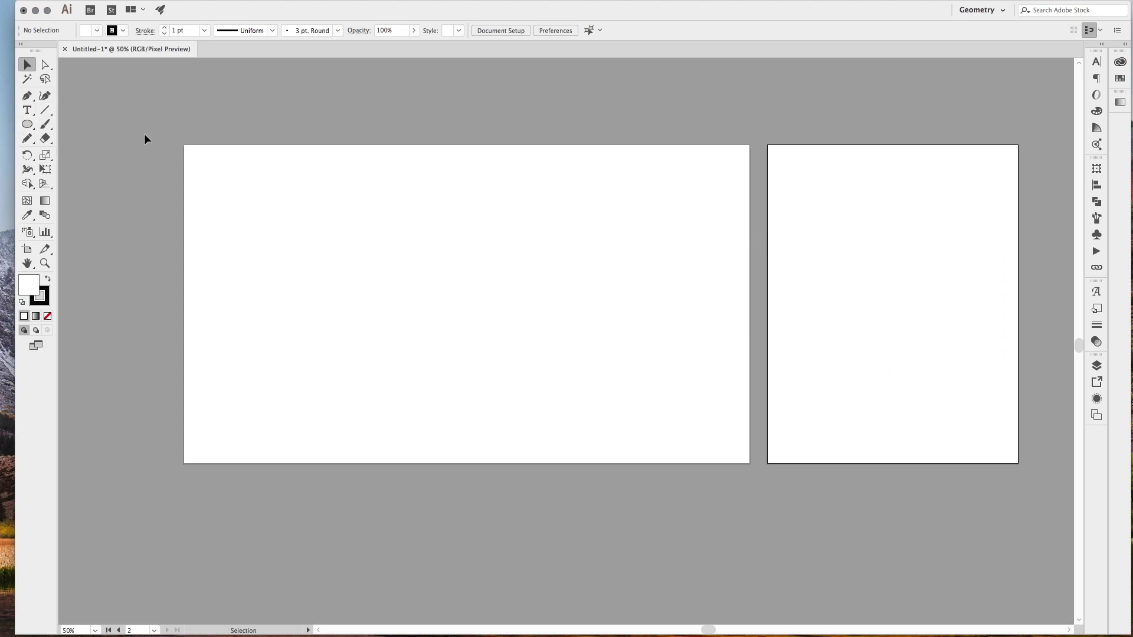
# Step: Draw a wide 754 × 480 px unfilled ellipse on the first artboard
pyautogui.press('l')
pyautogui.moveTo(357, 228)
pyautogui.mouseDown()
pyautogui.moveTo(580, 351)
pyautogui.moveTo(572, 338)
pyautogui.mouseUp()
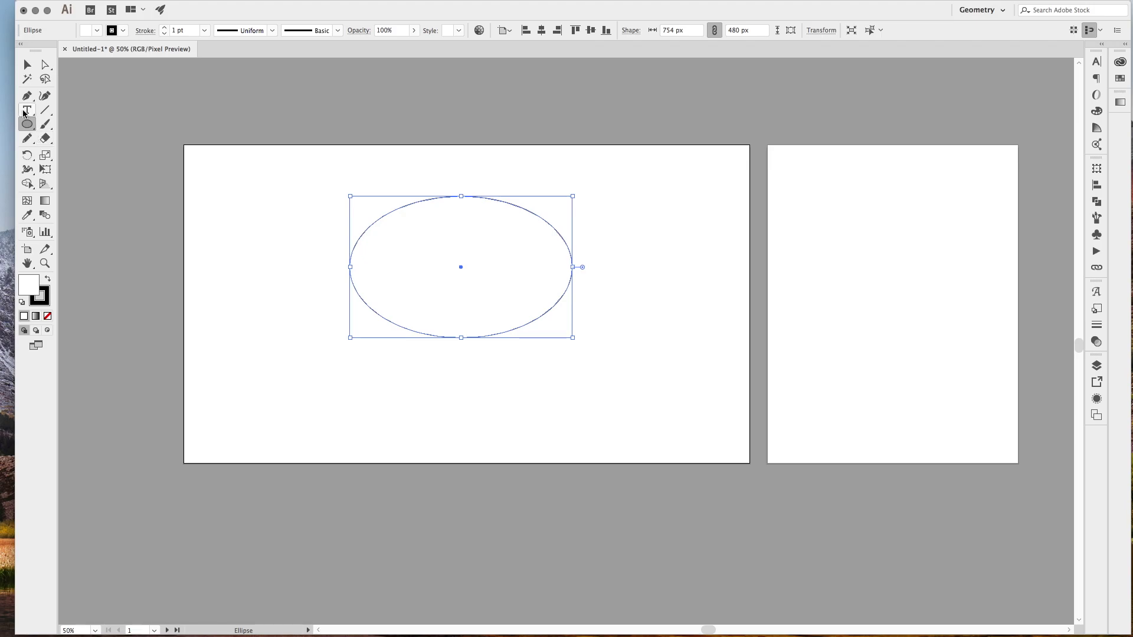
pyautogui.click(27, 64)
# Step: Turn on the layout grid and rulers around the canvas, deselecting the ellipse
pyautogui.click(290, 7)
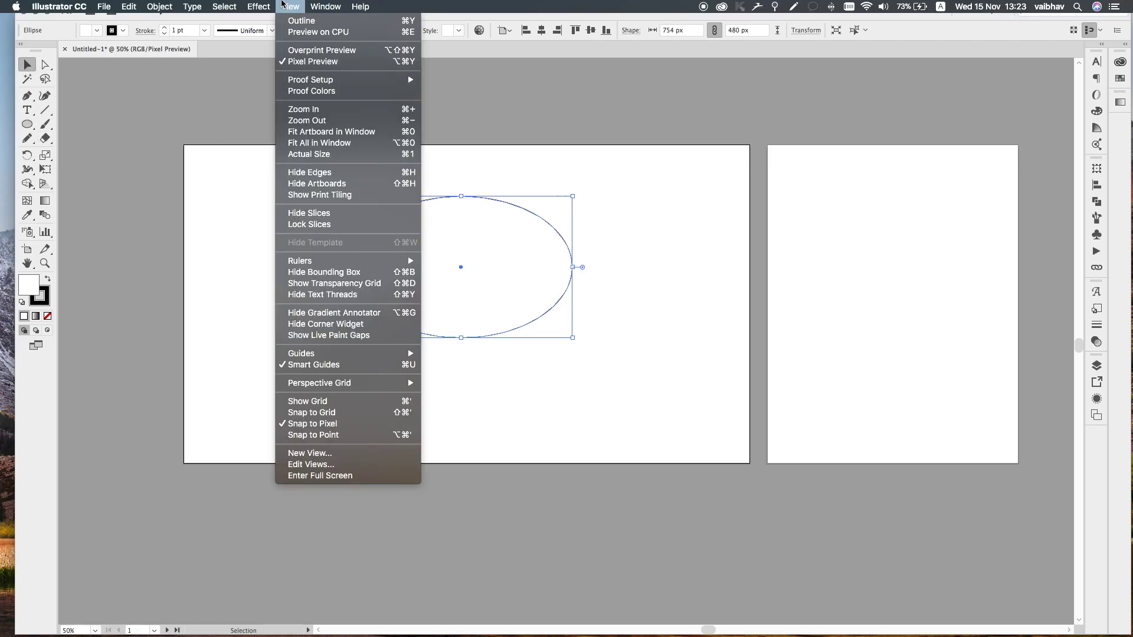
pyautogui.click(283, 402)
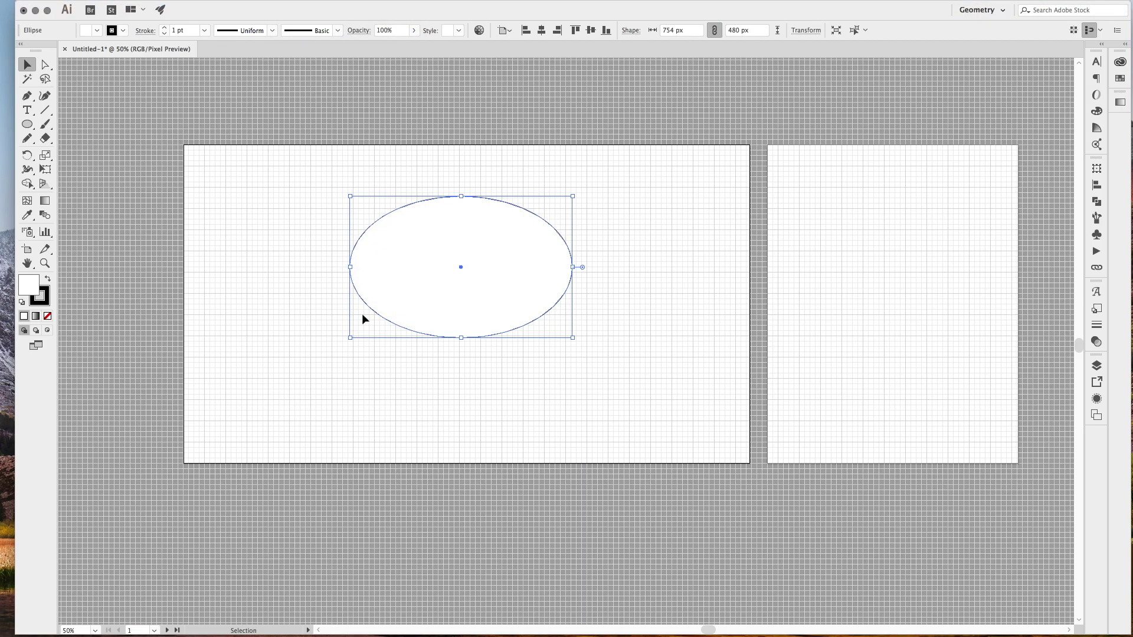
pyautogui.moveTo(394, 82); pyautogui.dragTo(387, 140)
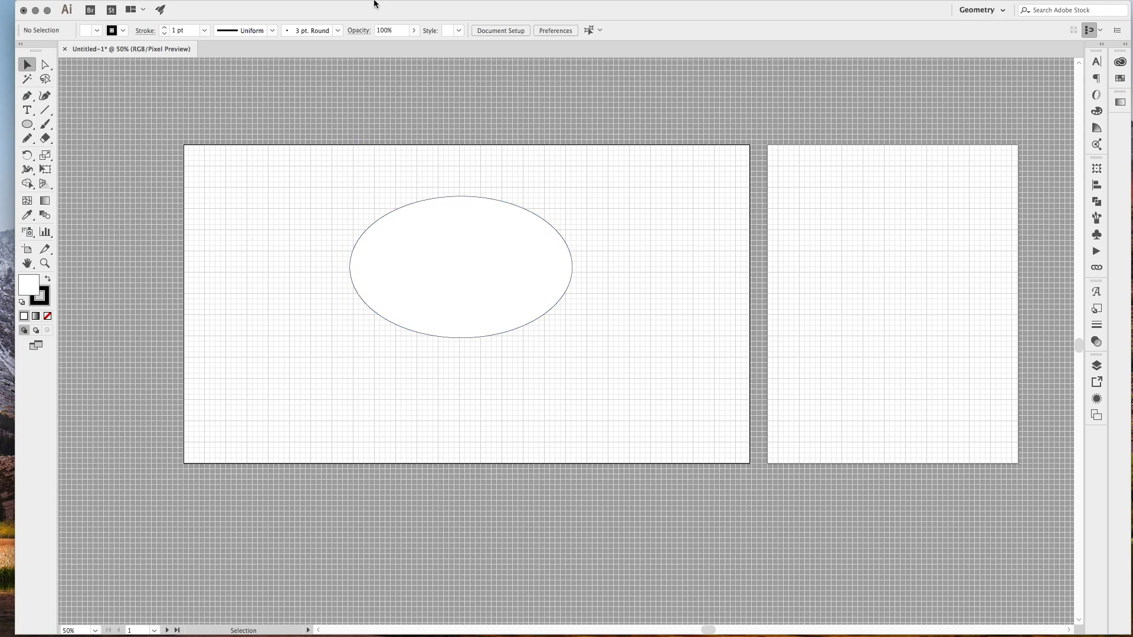
pyautogui.click(289, 7)
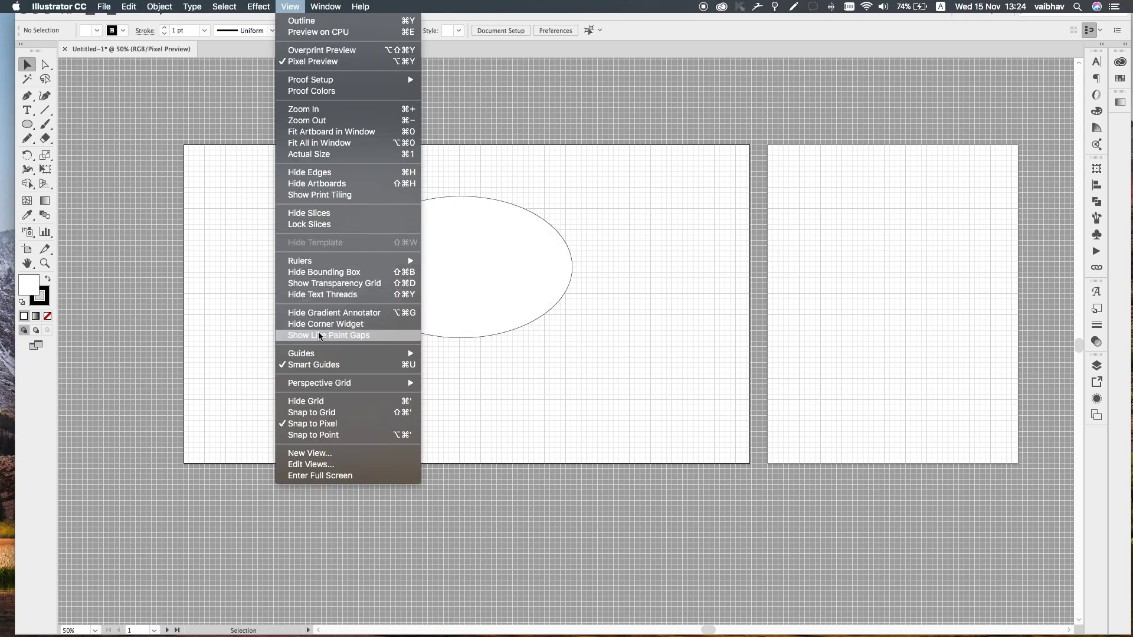
pyautogui.moveTo(301, 261)
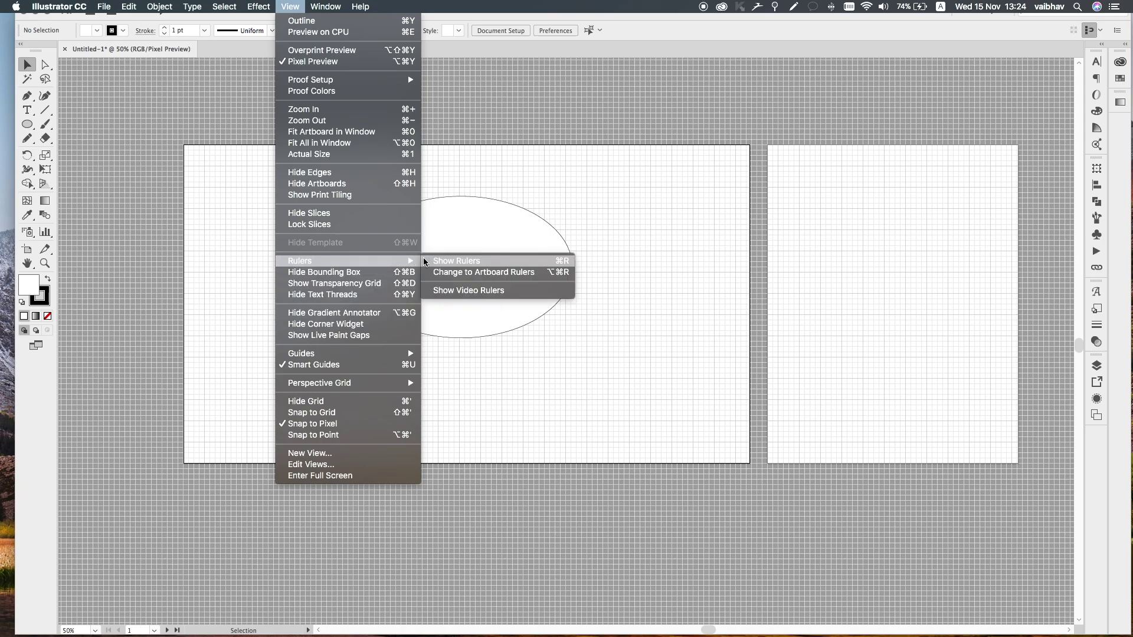
pyautogui.click(434, 261)
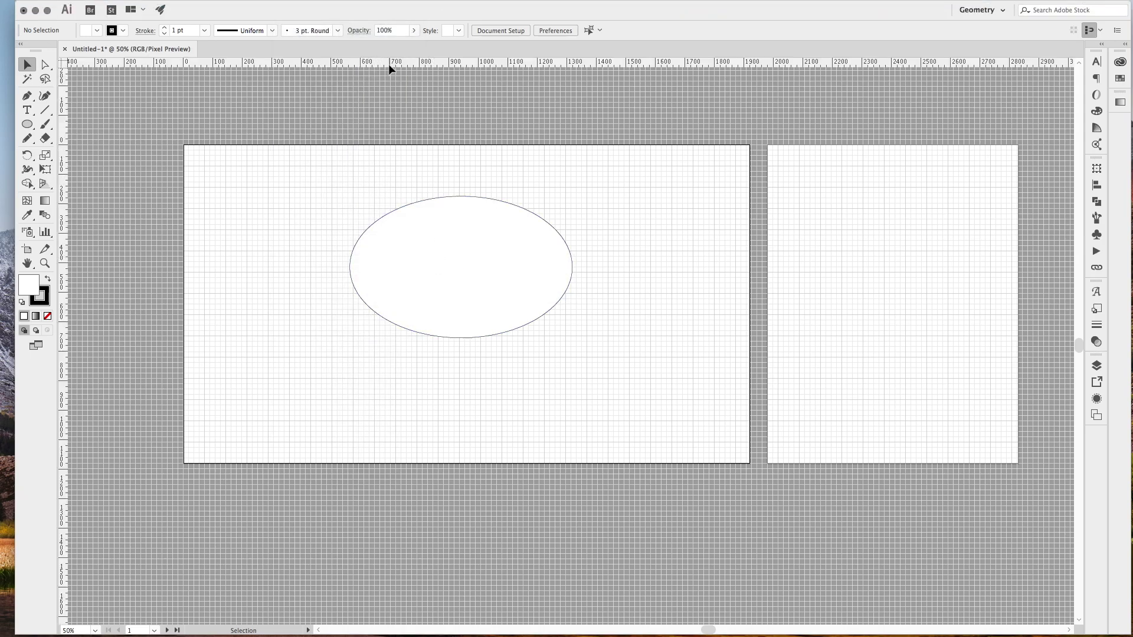
# Step: Place a horizontal guide from the top ruler through the ellipse's vertical centre
pyautogui.moveTo(388, 65); pyautogui.dragTo(391, 321)
pyautogui.moveTo(598, 324); pyautogui.dragTo(611, 269)
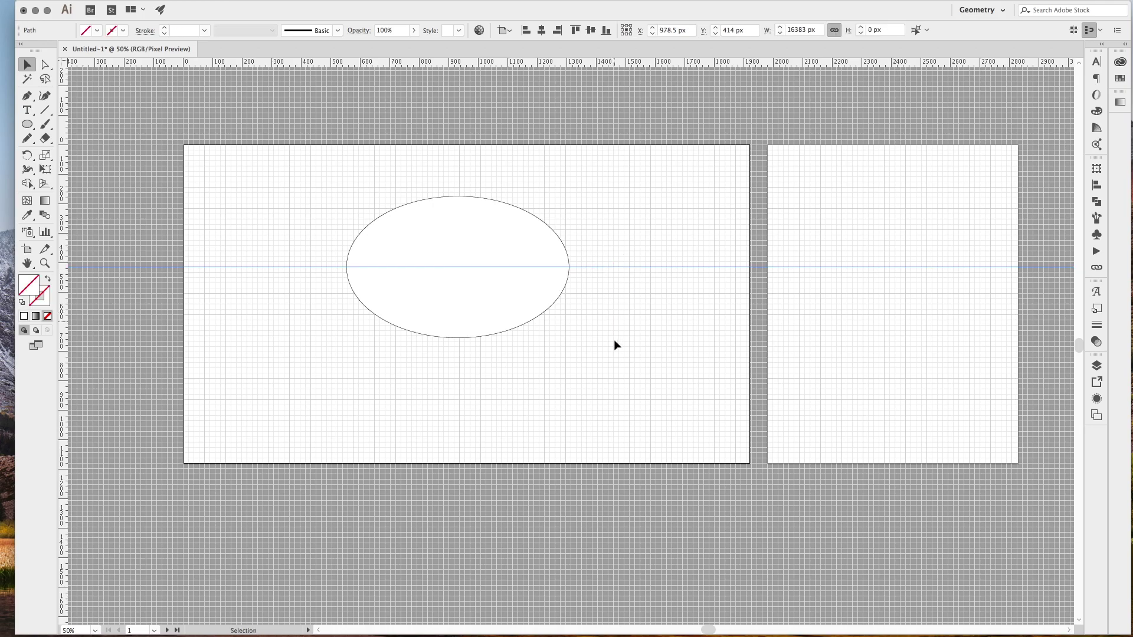
pyautogui.click(28, 126)
# Step: Draw a 232 × 154 px ellipse at the left edge and repeat copies into a row of five
pyautogui.moveTo(347, 268); pyautogui.dragTo(408, 307)
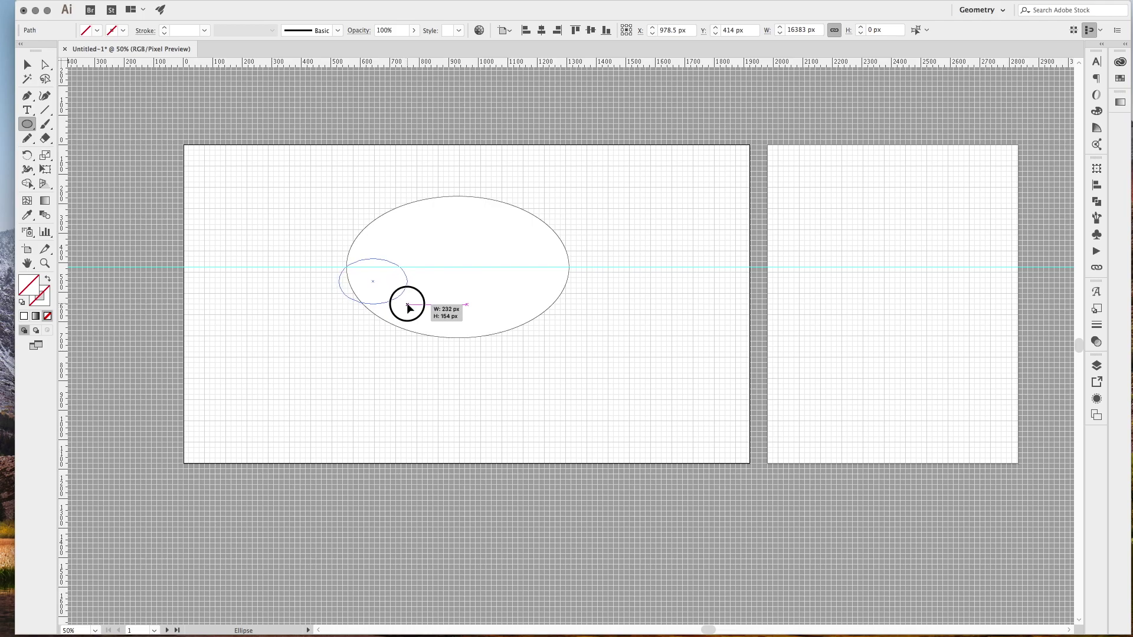
pyautogui.moveTo(410, 307); pyautogui.dragTo(442, 305)
pyautogui.press('v')
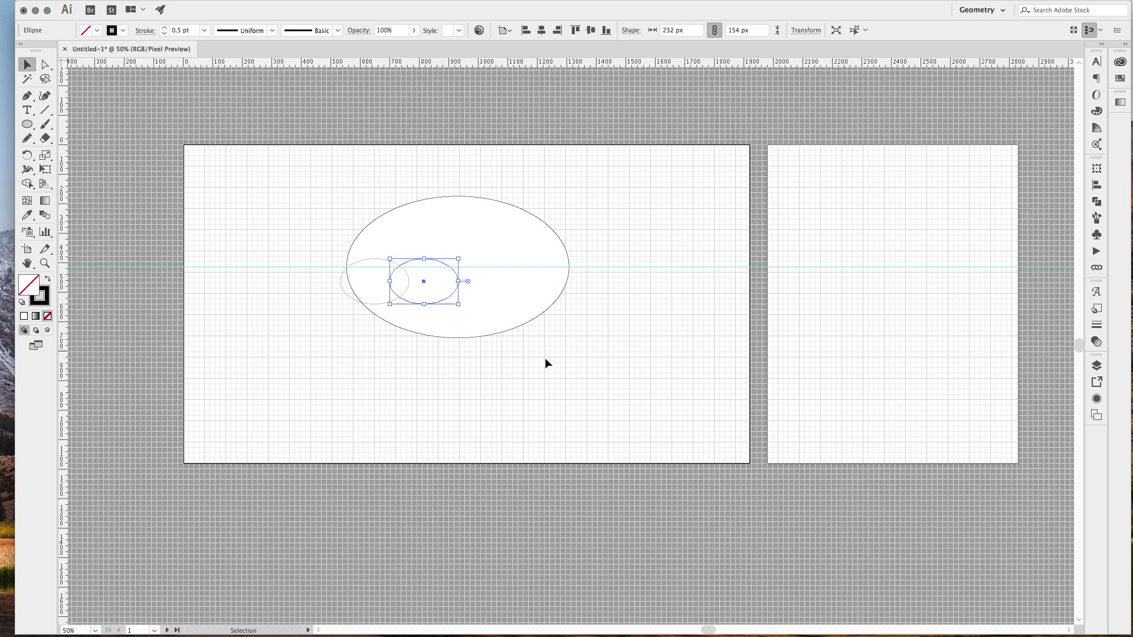
pyautogui.hotkey('ctrl', 'd')
pyautogui.hotkey('ctrl', 'd')
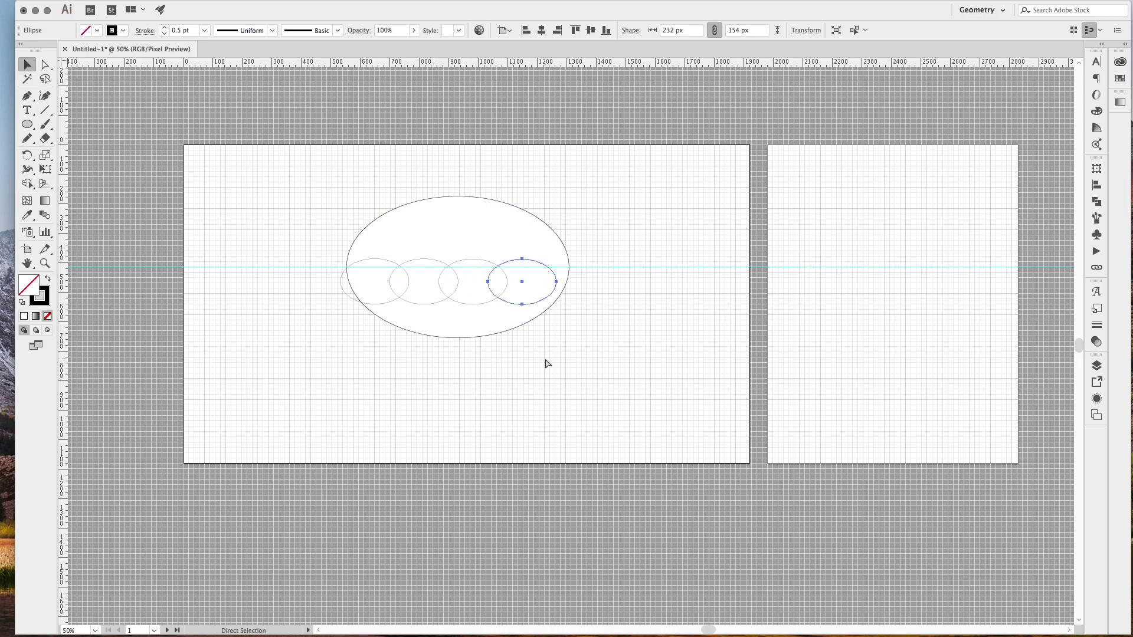
pyautogui.hotkey('ctrl', 'd')
pyautogui.press('v')
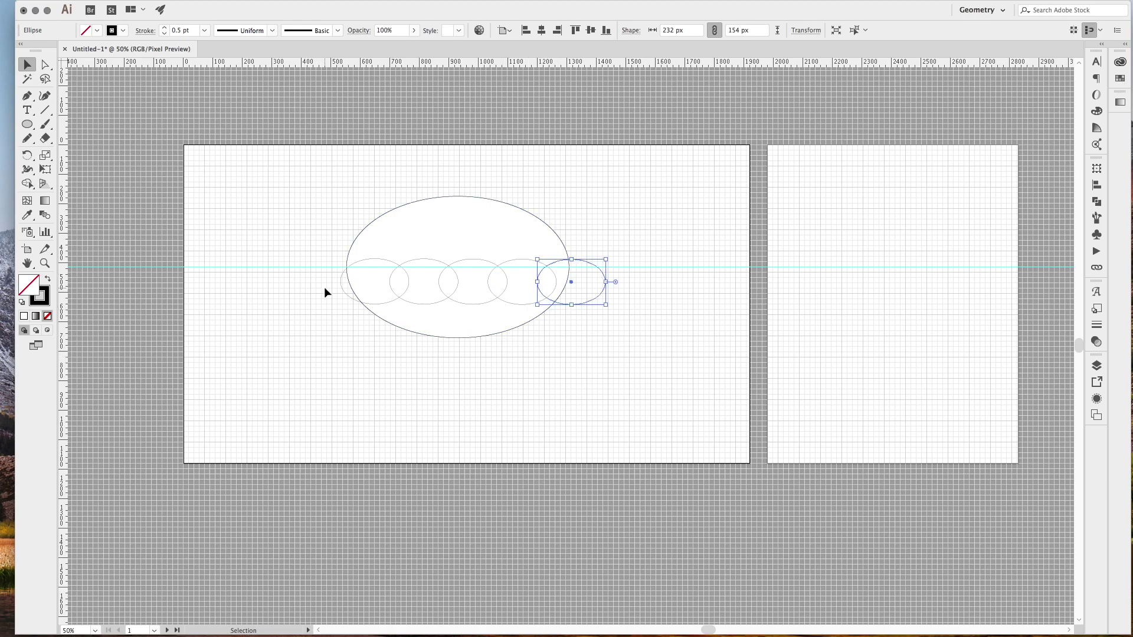
pyautogui.moveTo(324, 288); pyautogui.dragTo(590, 275)
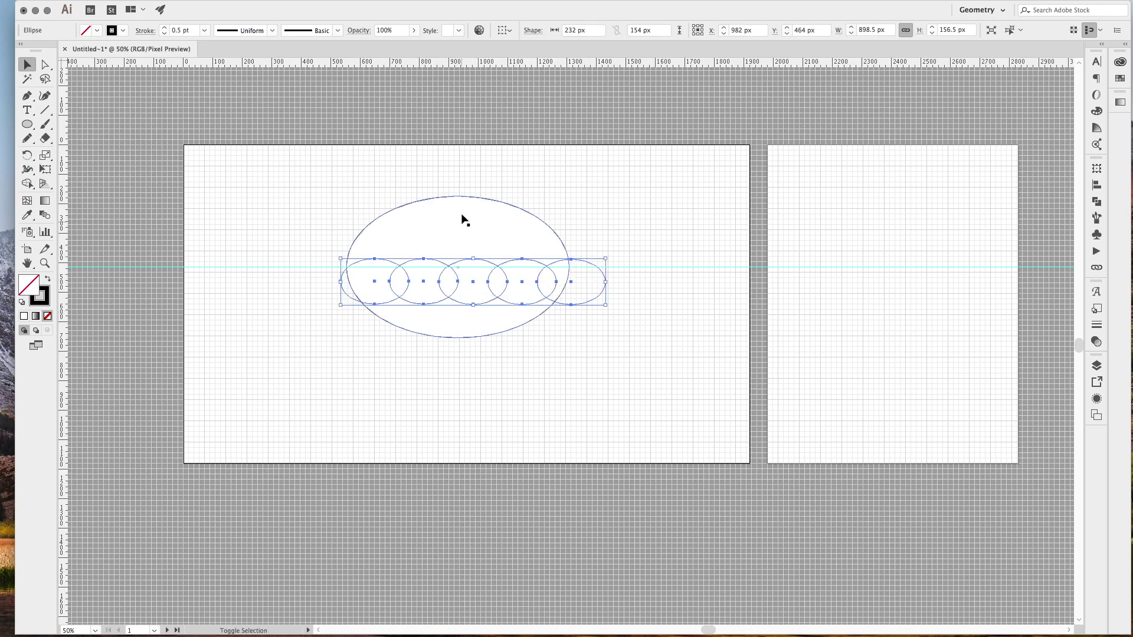
# Step: Horizontally center the small ellipses on the big ellipse, using it as key object
pyautogui.keyDown('shift'); pyautogui.click(442, 199); pyautogui.keyUp('shift')
pyautogui.click(442, 200)
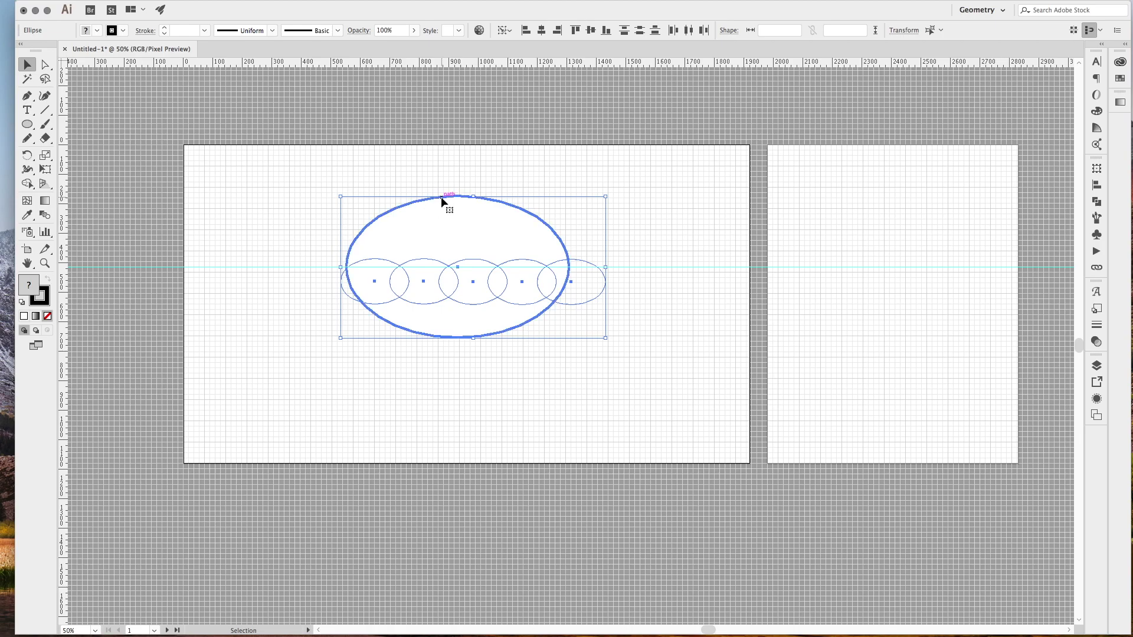
pyautogui.click(541, 30)
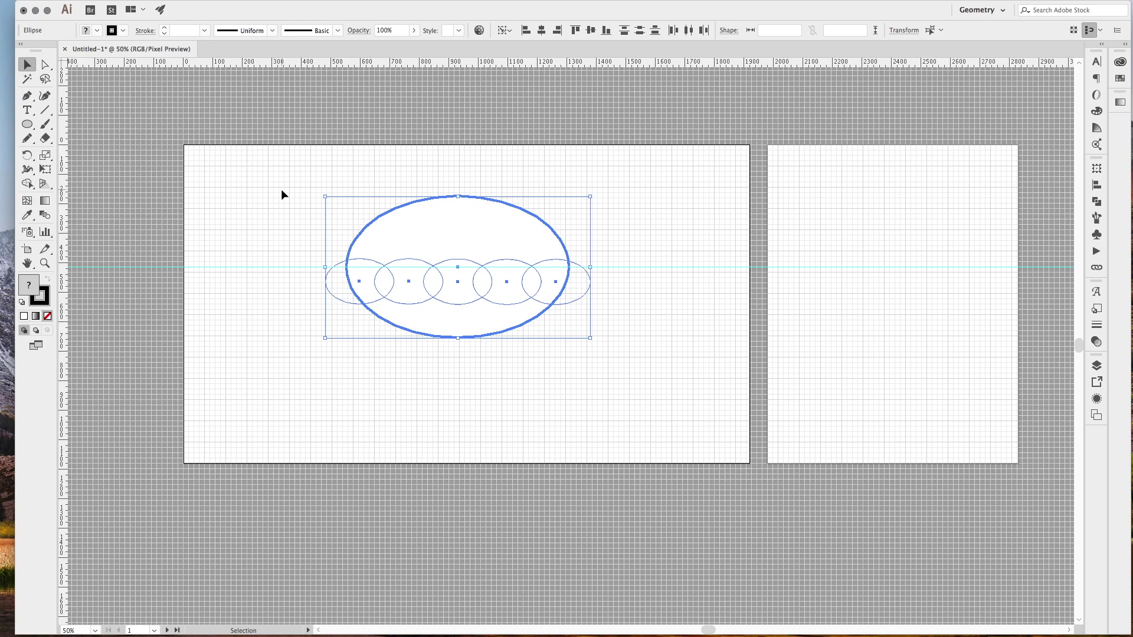
pyautogui.click(247, 206)
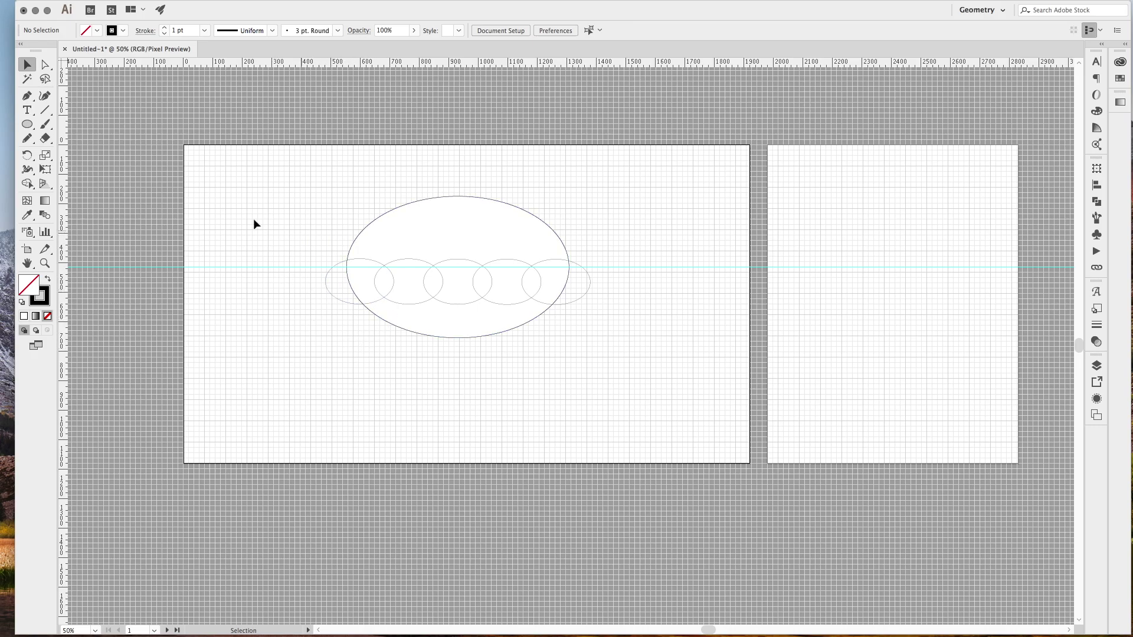
pyautogui.click(27, 184)
# Step: With Shape Builder, delete the outer lobes, midline circle regions and the ellipse's lower half
pyautogui.press('v')
pyautogui.press('super+a')
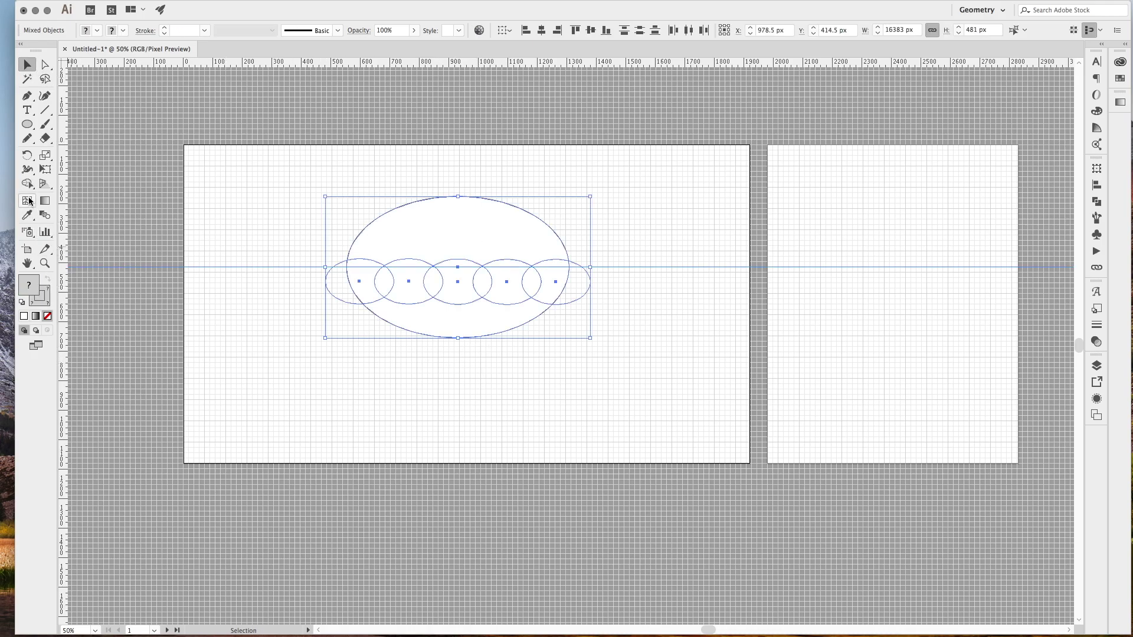
pyautogui.click(27, 183)
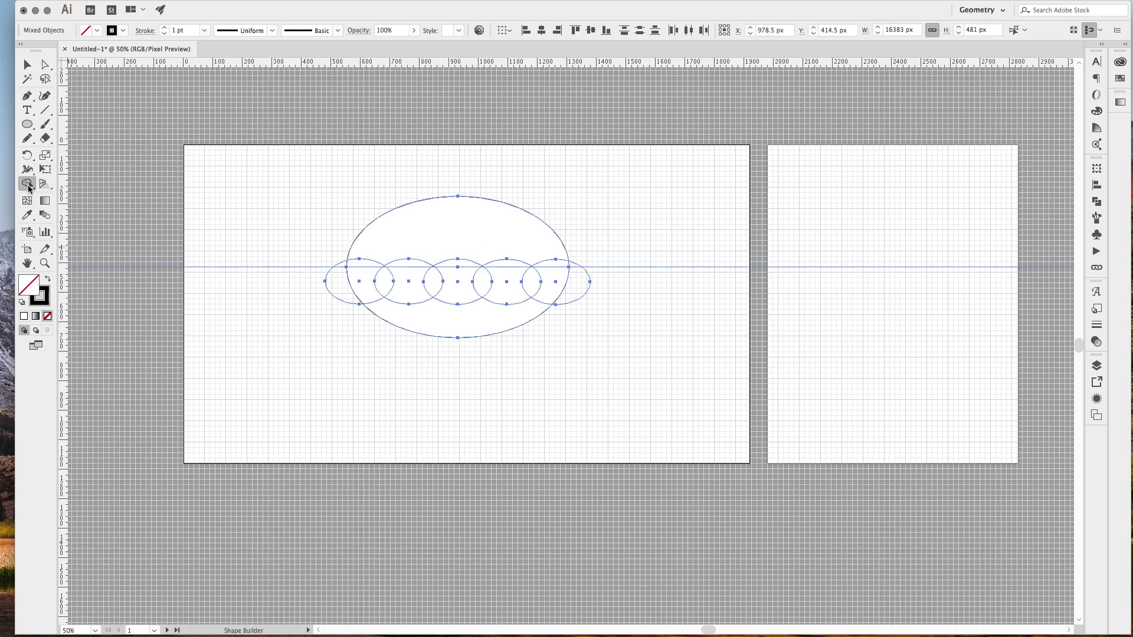
pyautogui.keyDown('alt'); pyautogui.click(341, 288); pyautogui.keyUp('alt')
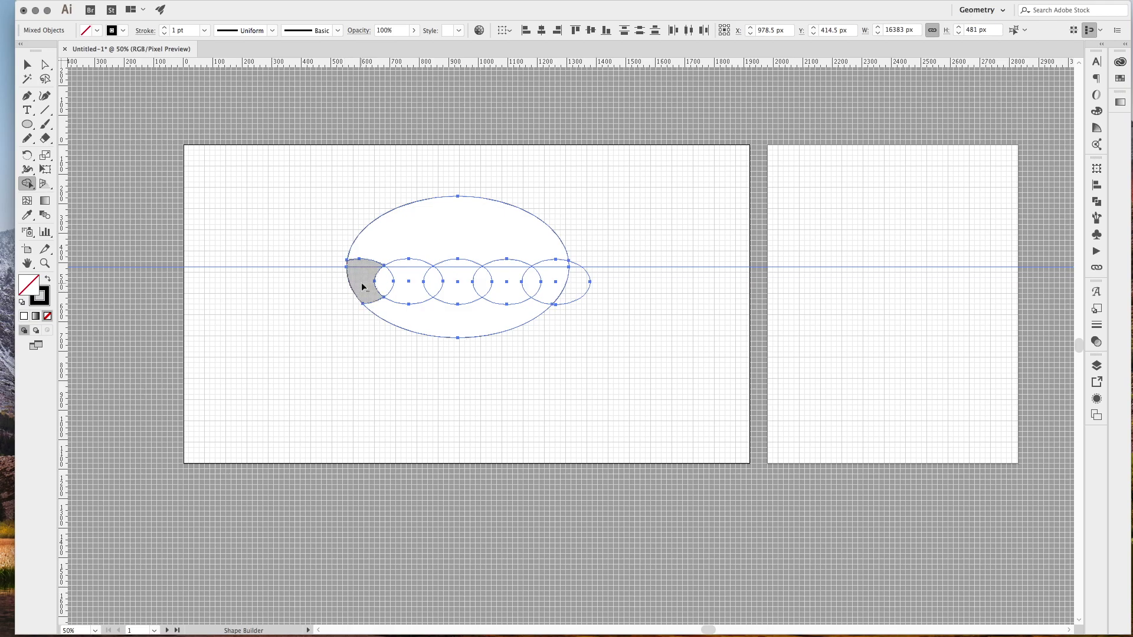
pyautogui.moveTo(362, 286); pyautogui.dragTo(558, 297)
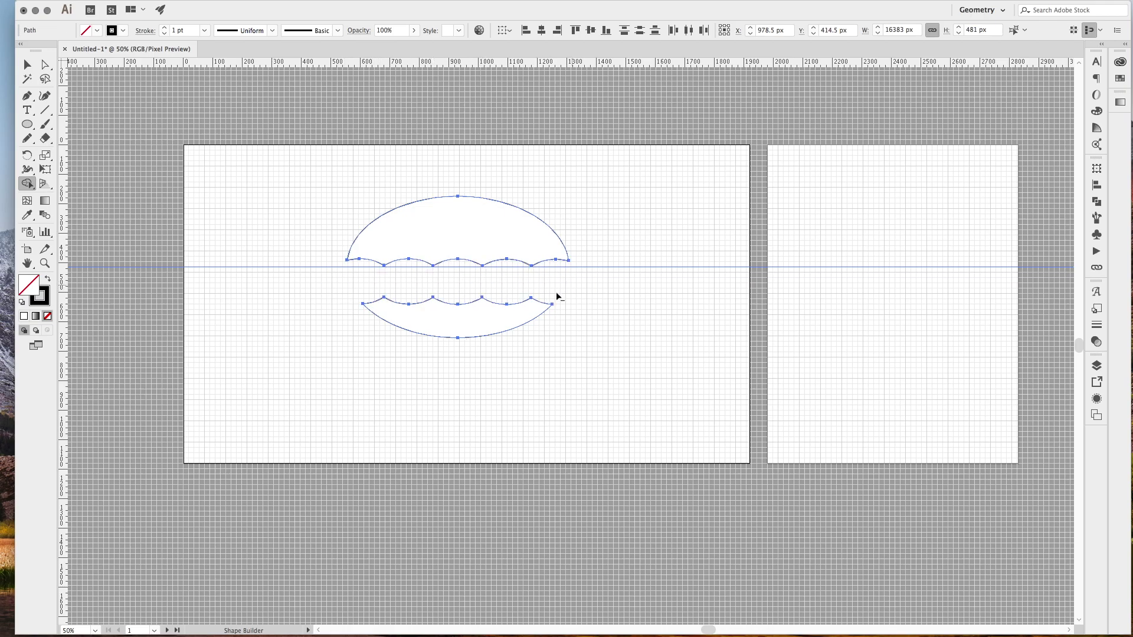
pyautogui.keyDown('alt'); pyautogui.click(475, 321); pyautogui.keyUp('alt')
pyautogui.click(28, 64)
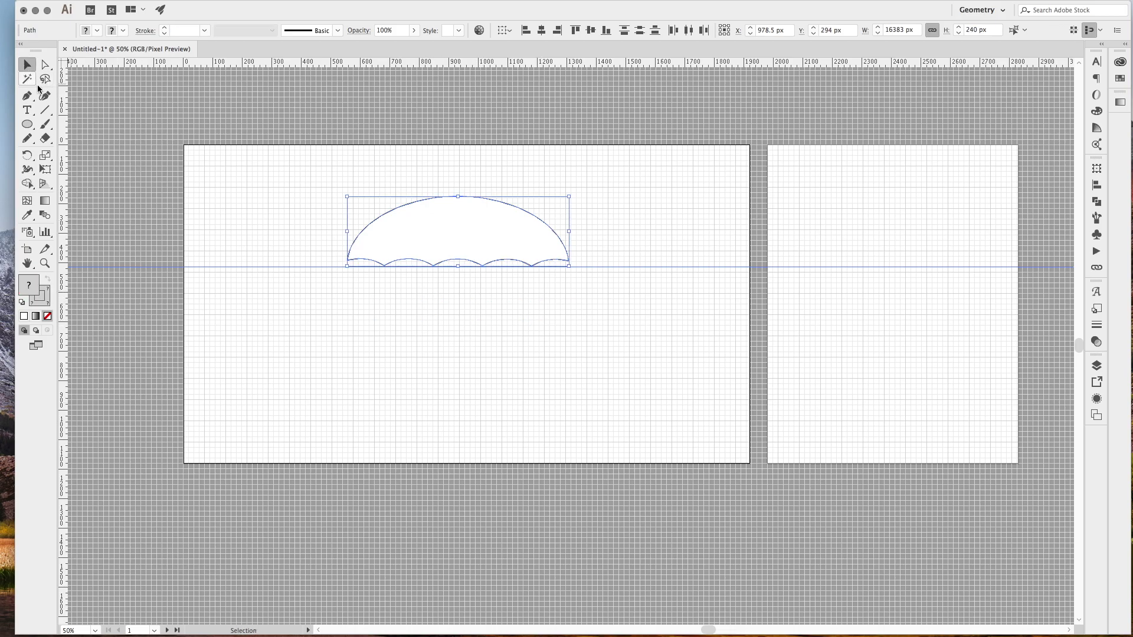
# Step: Give the scalloped canopy a teal swatch fill and no stroke
pyautogui.click(86, 31)
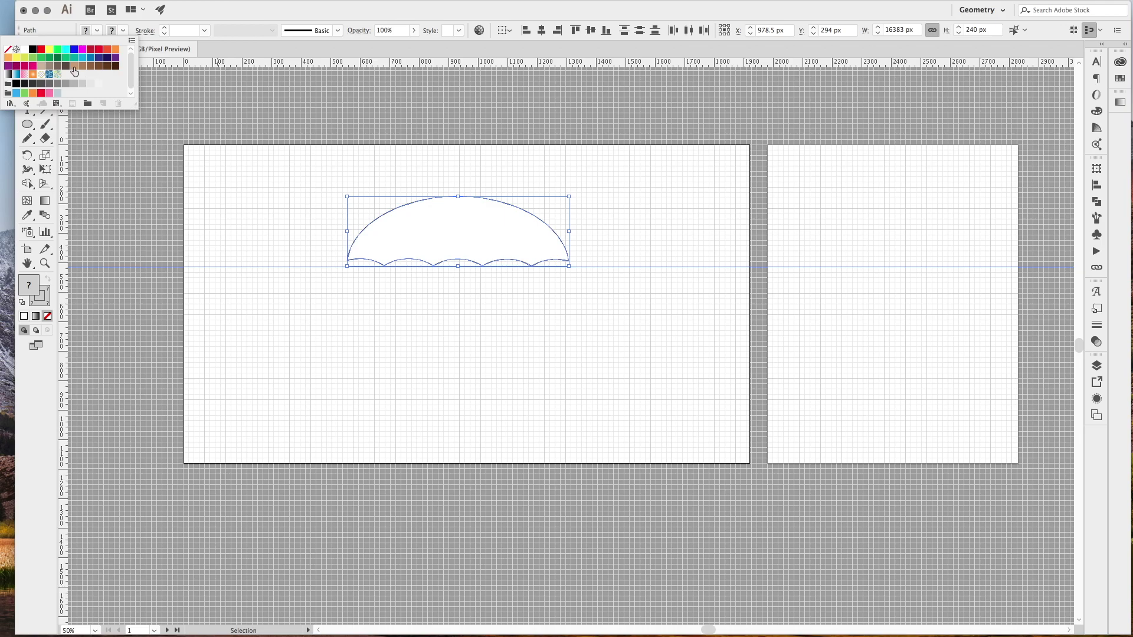
pyautogui.click(98, 57)
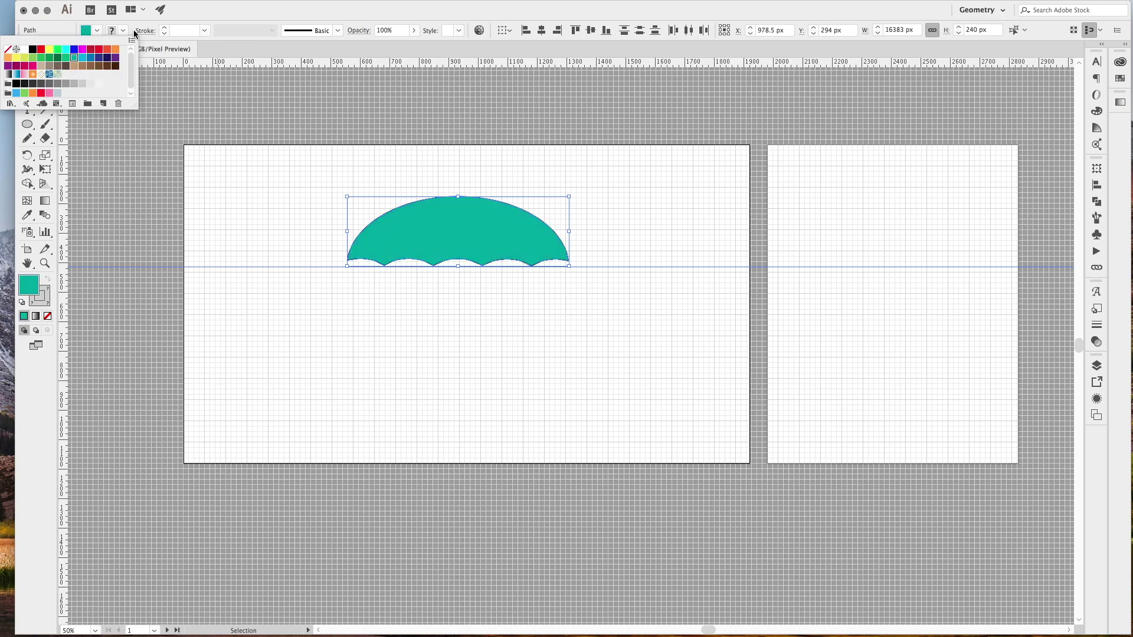
pyautogui.click(115, 29)
pyautogui.click(115, 29)
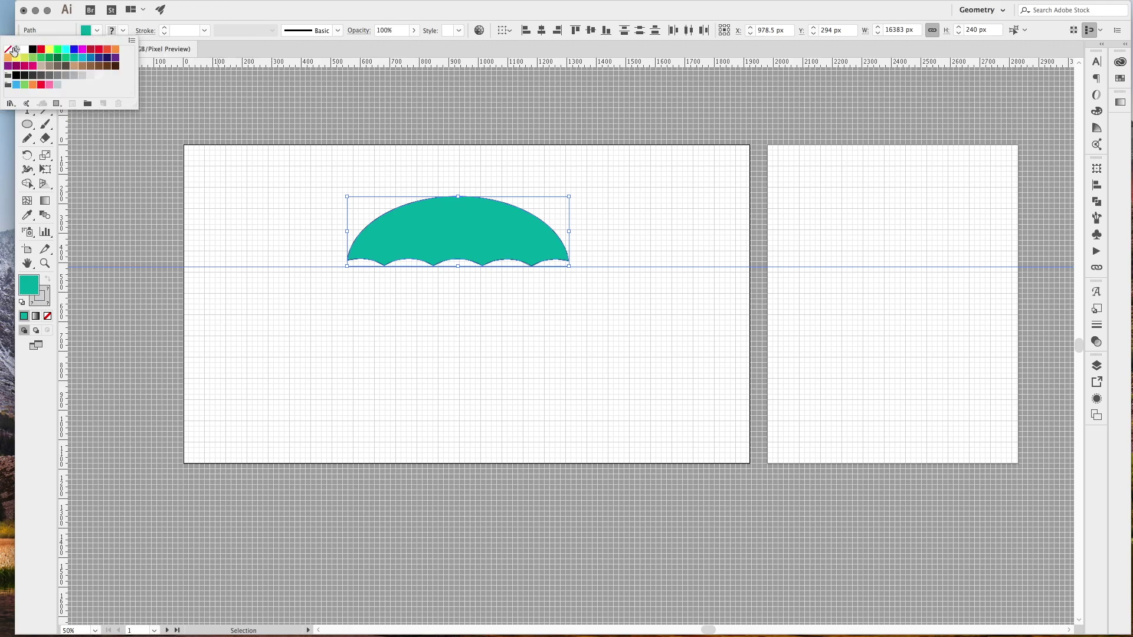
pyautogui.click(7, 51)
pyautogui.click(157, 146)
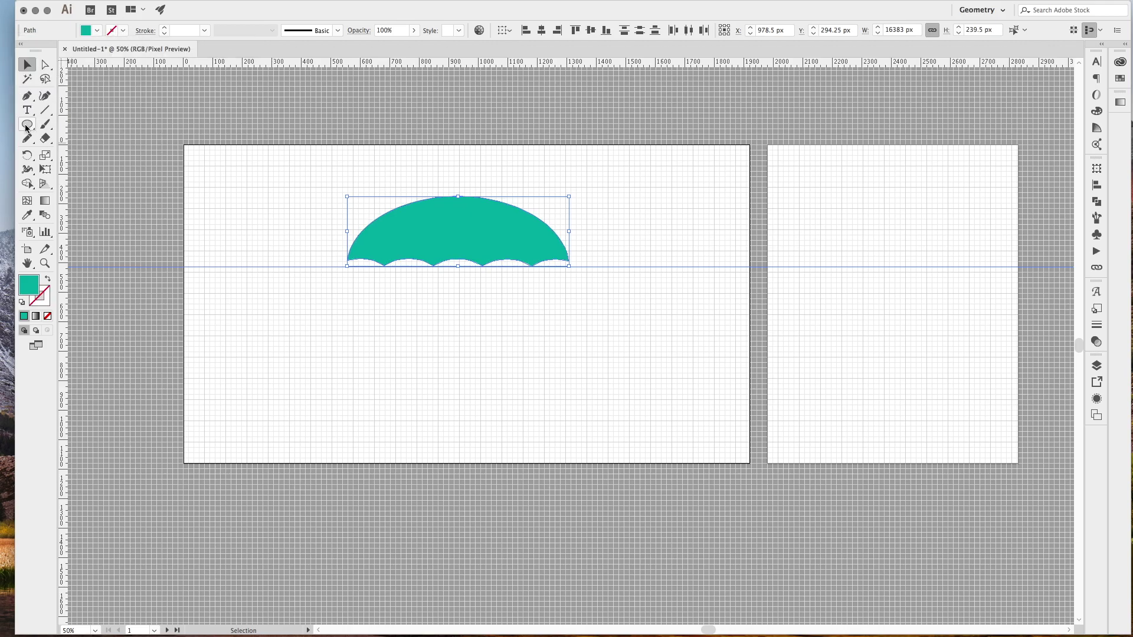
# Step: Draw a tall rounded rectangle with no fill and a black 23 pt outline, left of the canopy
pyautogui.moveTo(27, 125); pyautogui.dragTo(64, 138)
pyautogui.moveTo(434, 178); pyautogui.dragTo(463, 376)
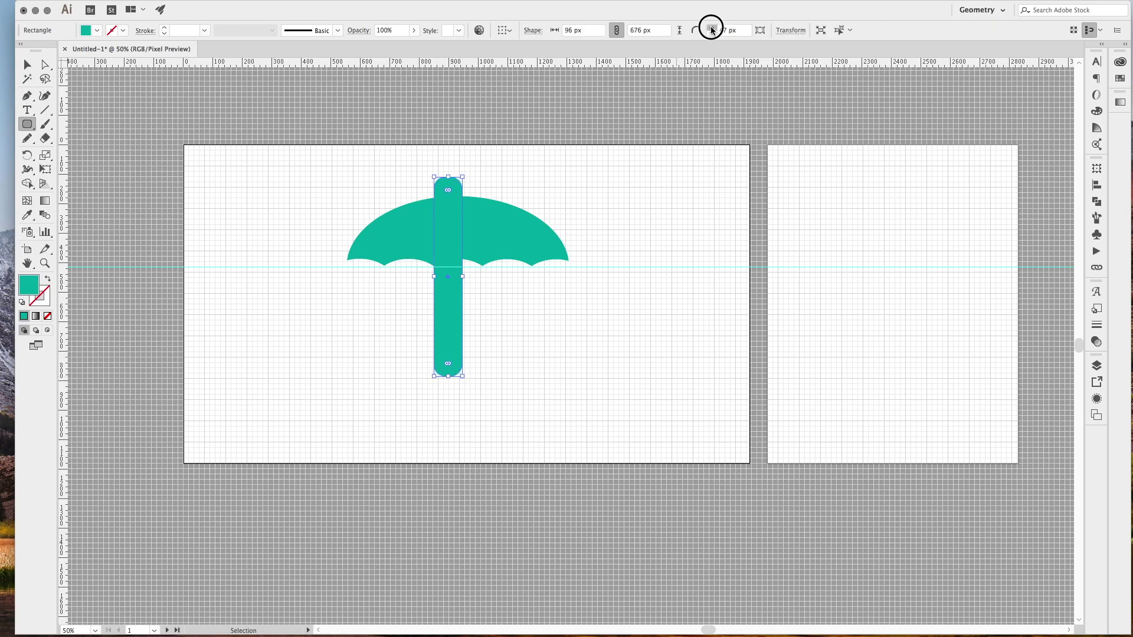
pyautogui.click(86, 30)
pyautogui.click(7, 49)
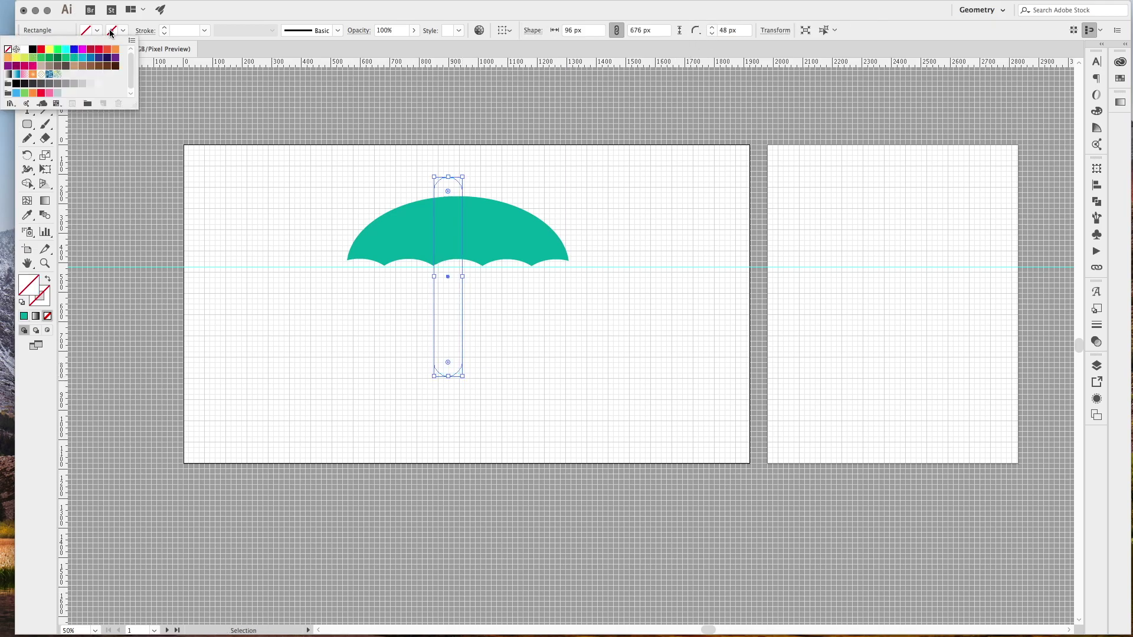
pyautogui.click(33, 49)
pyautogui.press('Escape')
pyautogui.moveTo(464, 318); pyautogui.dragTo(262, 344)
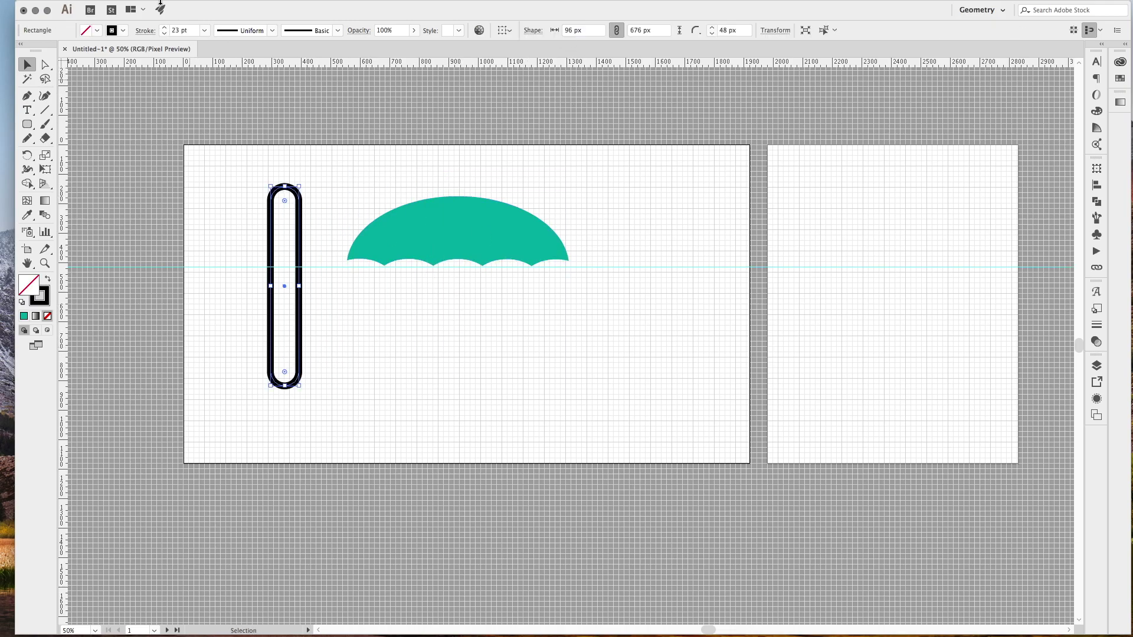
# Step: Expand the outline to a filled shape and erase its top arc and left leg into a J
pyautogui.click(154, 6)
pyautogui.click(171, 121)
pyautogui.click(790, 439)
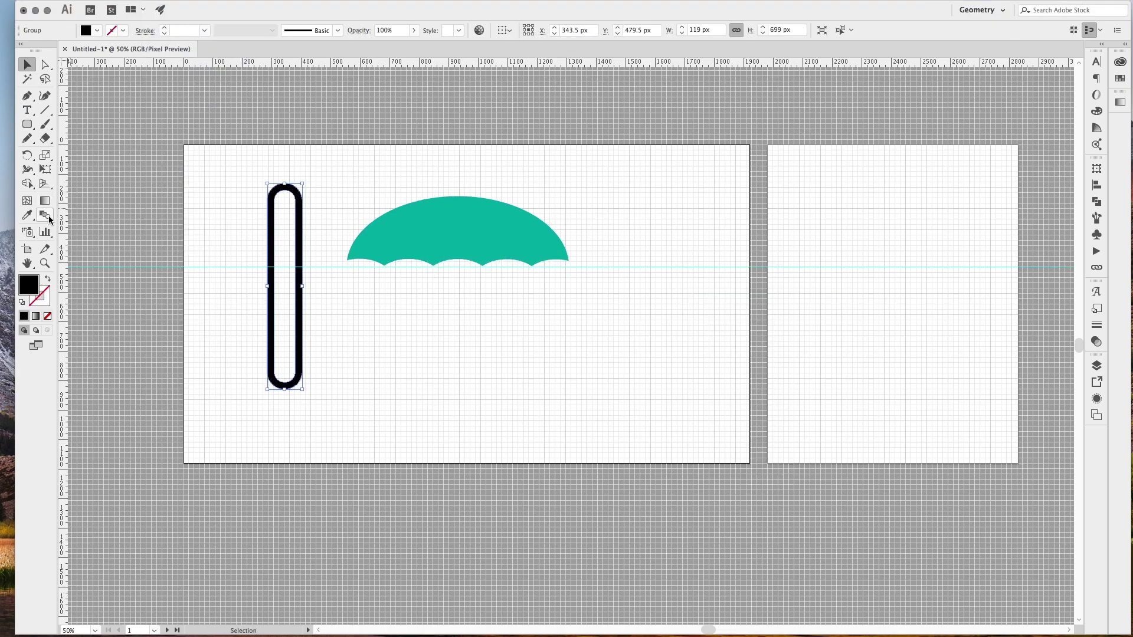
pyautogui.click(45, 138)
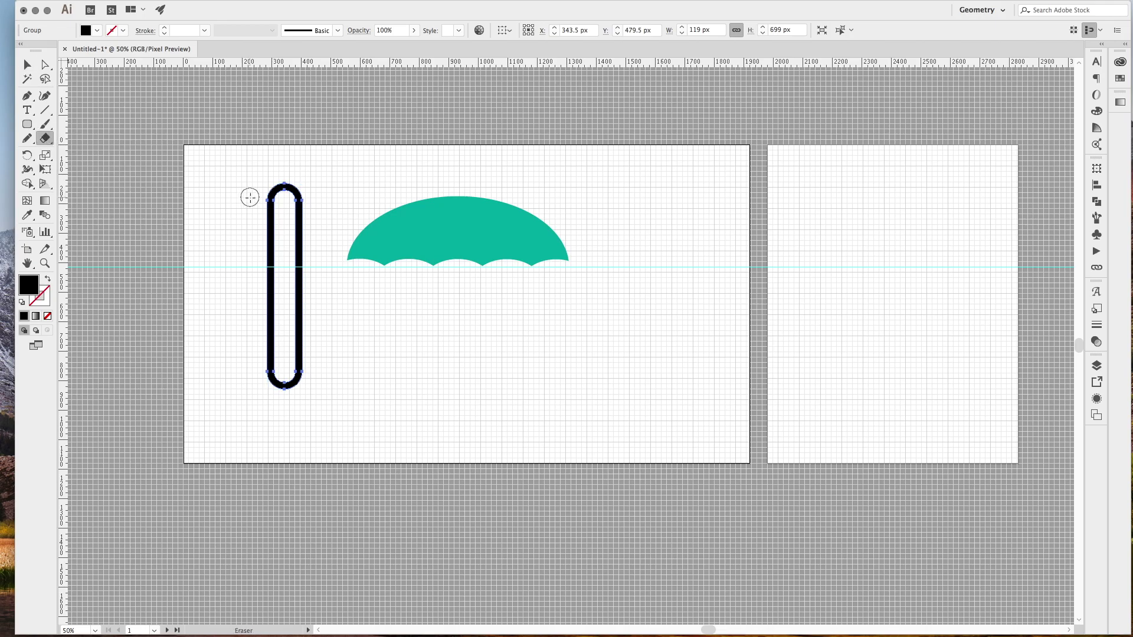
pyautogui.moveTo(249, 197); pyautogui.dragTo(307, 187)
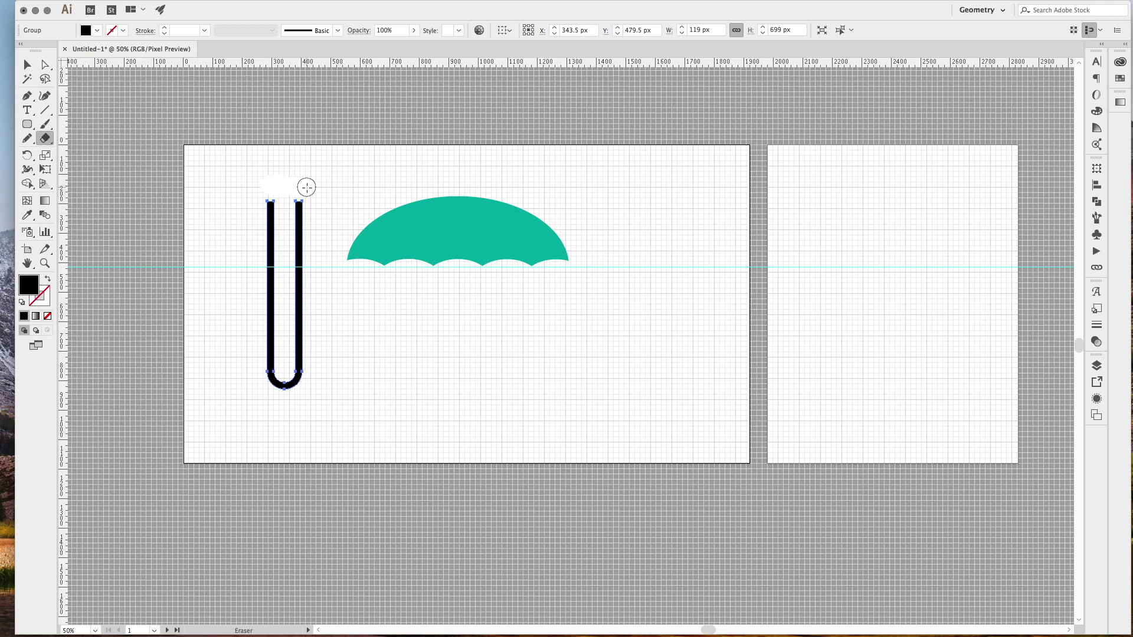
pyautogui.moveTo(248, 358); pyautogui.dragTo(278, 370)
pyautogui.moveTo(271, 208)
pyautogui.mouseDown()
pyautogui.moveTo(271, 354)
pyautogui.moveTo(442, 362)
pyautogui.mouseUp()
# Step: Nudge the J handle into place under the canopy's centre
pyautogui.click(26, 62)
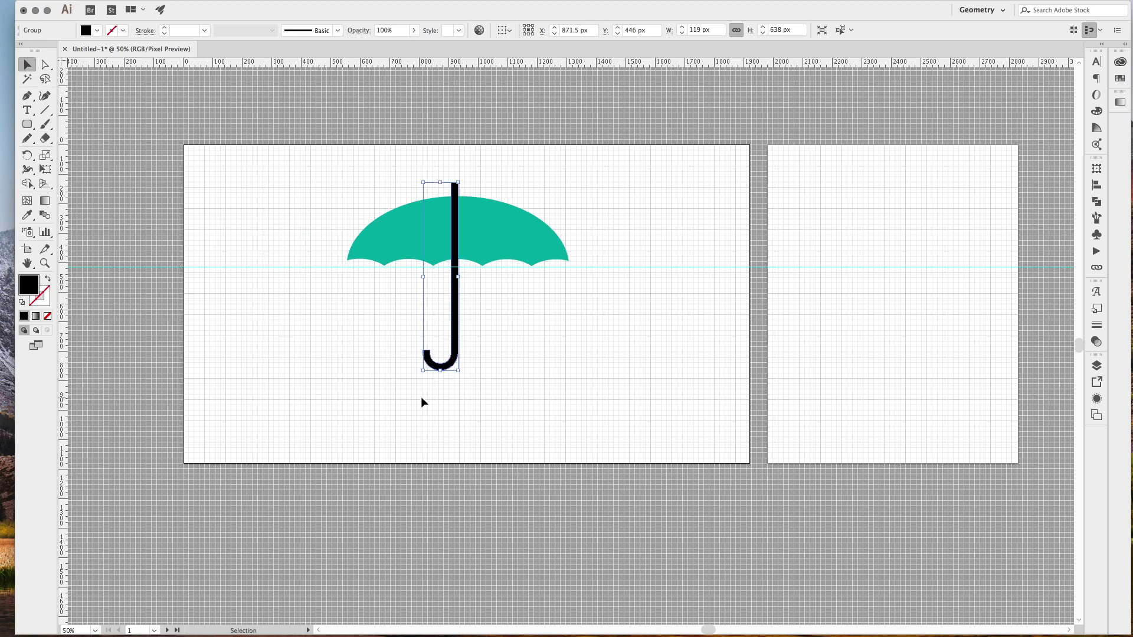
pyautogui.press('Right')
pyautogui.press('Right')
pyautogui.press('Right')
pyautogui.press('Down')
pyautogui.press('Down')
pyautogui.press('Down')
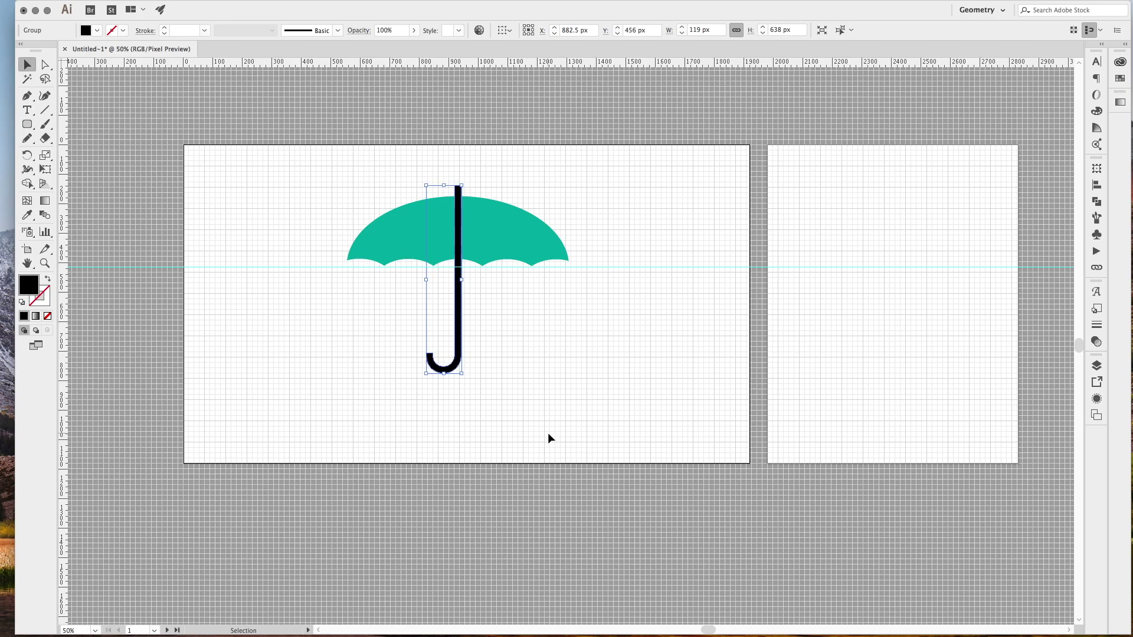
pyautogui.press('Left')
pyautogui.press('Left')
pyautogui.press('Left')
pyautogui.press('super+equal')
pyautogui.press('super+equal')
pyautogui.moveTo(594, 431); pyautogui.dragTo(589, 431)
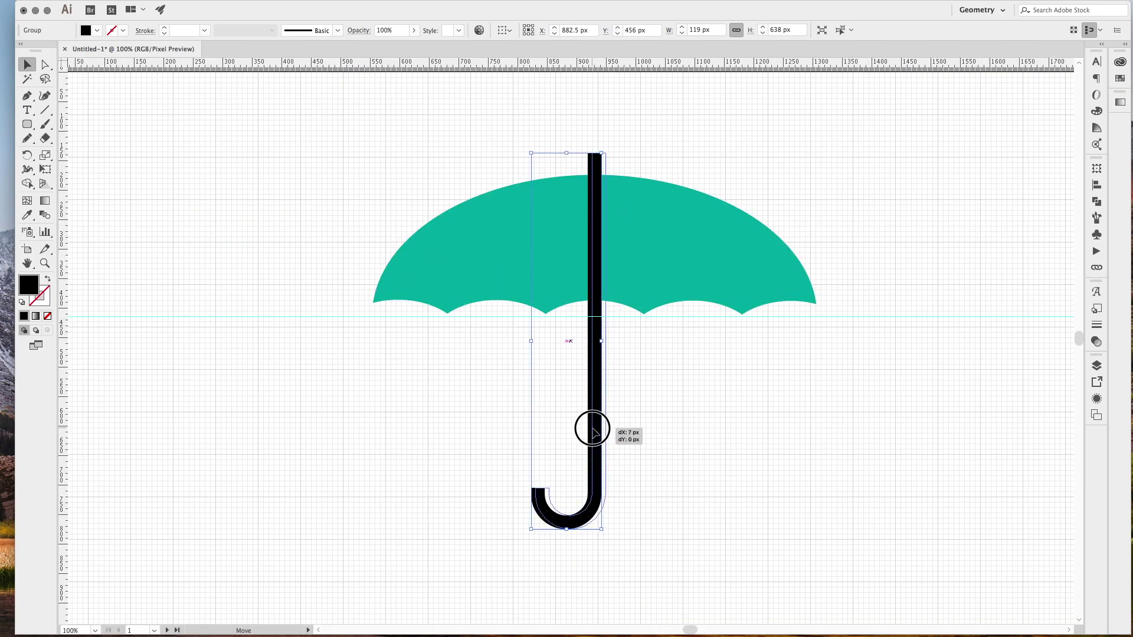
pyautogui.click(728, 443)
# Step: Send the handle backward so it sits behind the teal canopy
pyautogui.rightClick(593, 345)
pyautogui.press('Escape')
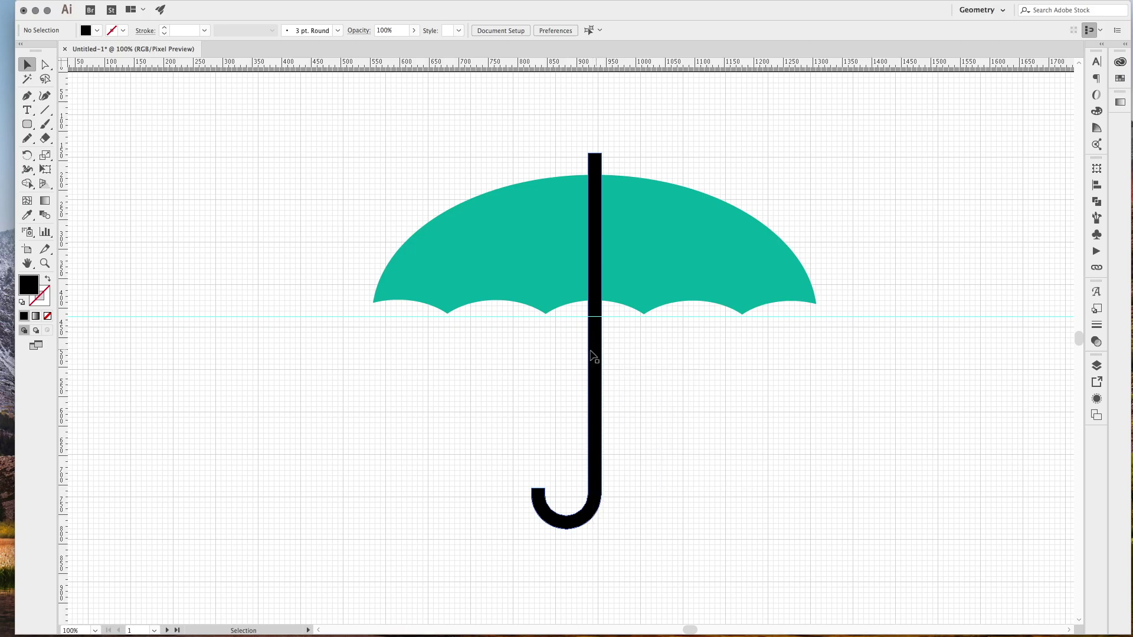
pyautogui.rightClick(595, 385)
pyautogui.click(742, 523)
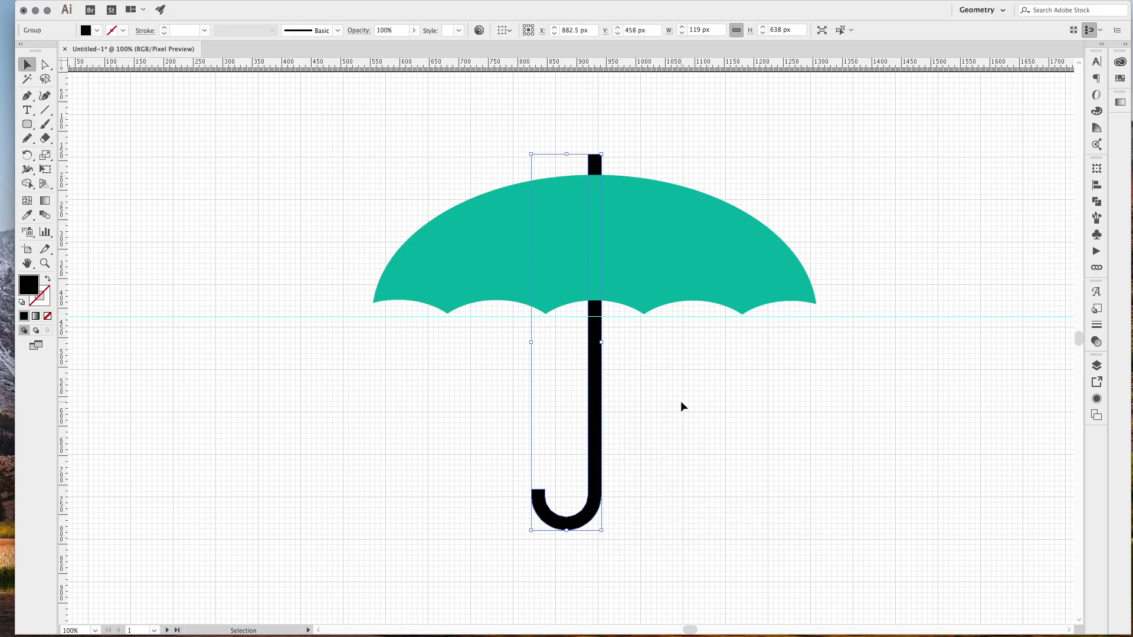
pyautogui.click(680, 401)
pyautogui.press('super+minus')
pyautogui.press('super+minus')
pyautogui.press('super+minus')
pyautogui.press('super+equal')
# Step: Set the J handle's stroke weight to 0 pt
pyautogui.moveTo(703, 480); pyautogui.dragTo(600, 443)
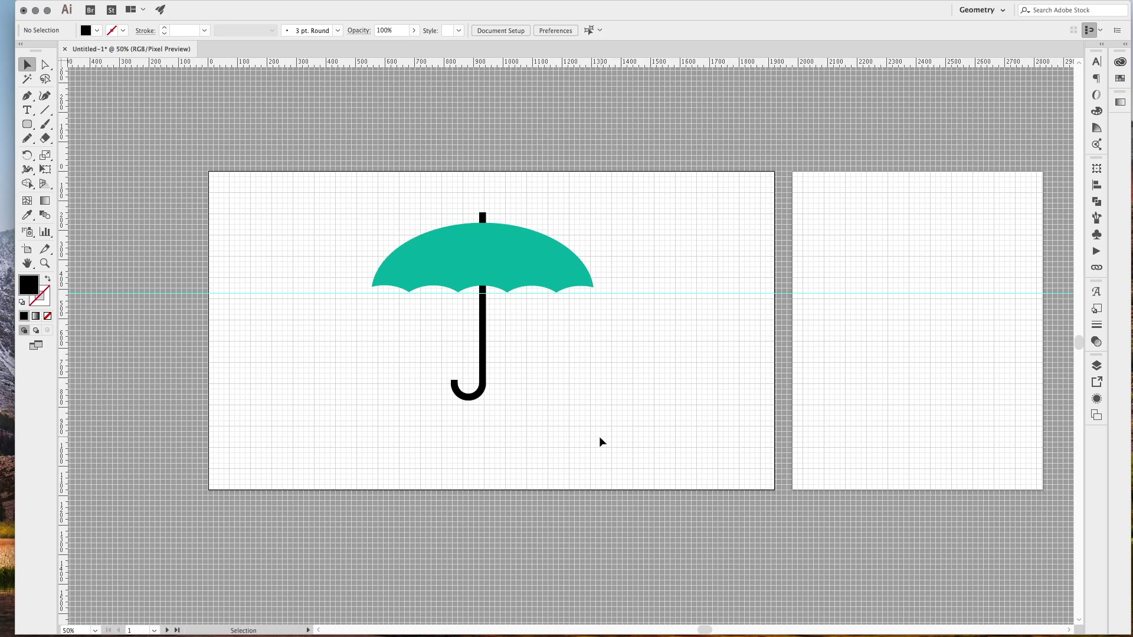
pyautogui.click(481, 386)
pyautogui.click(164, 33)
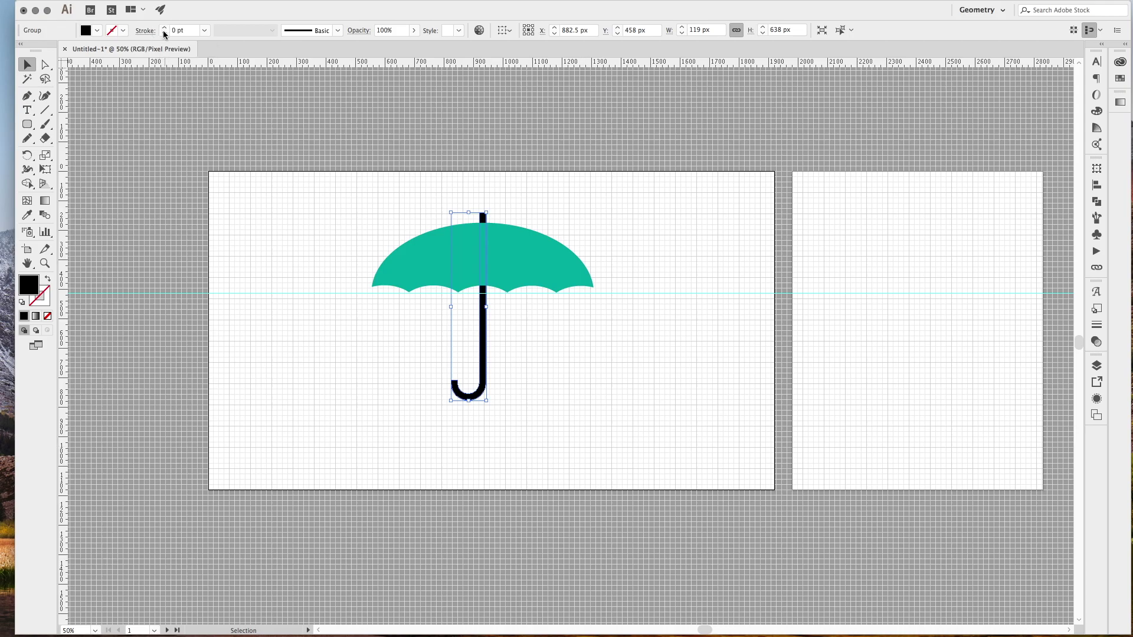
pyautogui.click(577, 378)
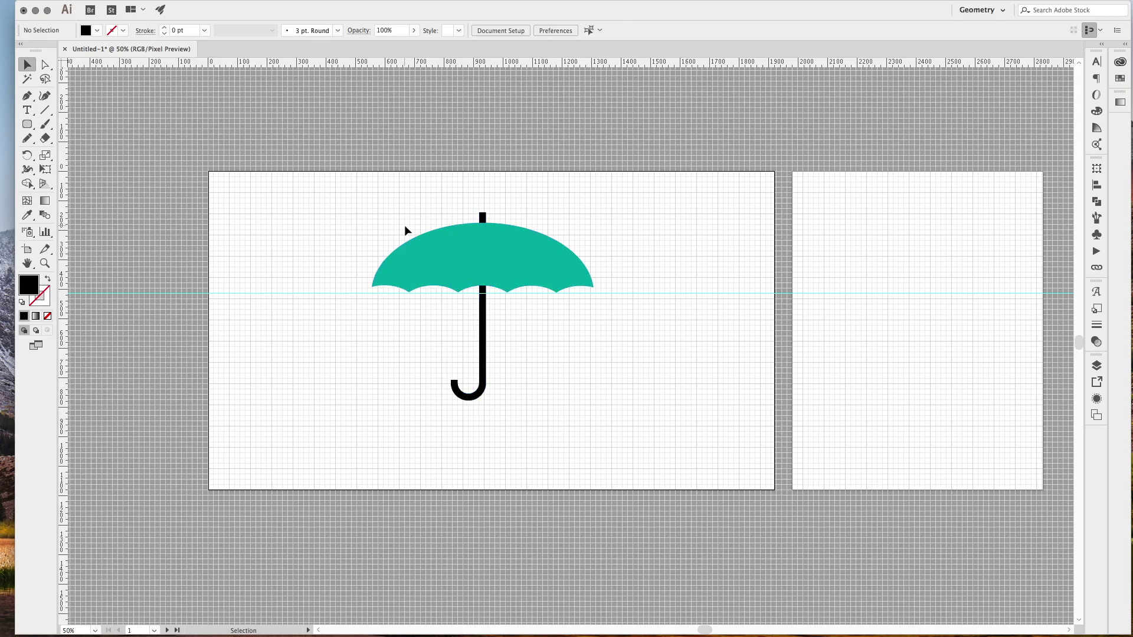
pyautogui.click(415, 247)
pyautogui.click(630, 496)
pyautogui.click(481, 376)
pyautogui.click(341, 377)
# Step: Create a 1920 × 1080 px rectangle by entering exact dimensions
pyautogui.click(27, 124)
pyautogui.click(286, 223)
pyautogui.write('1920')
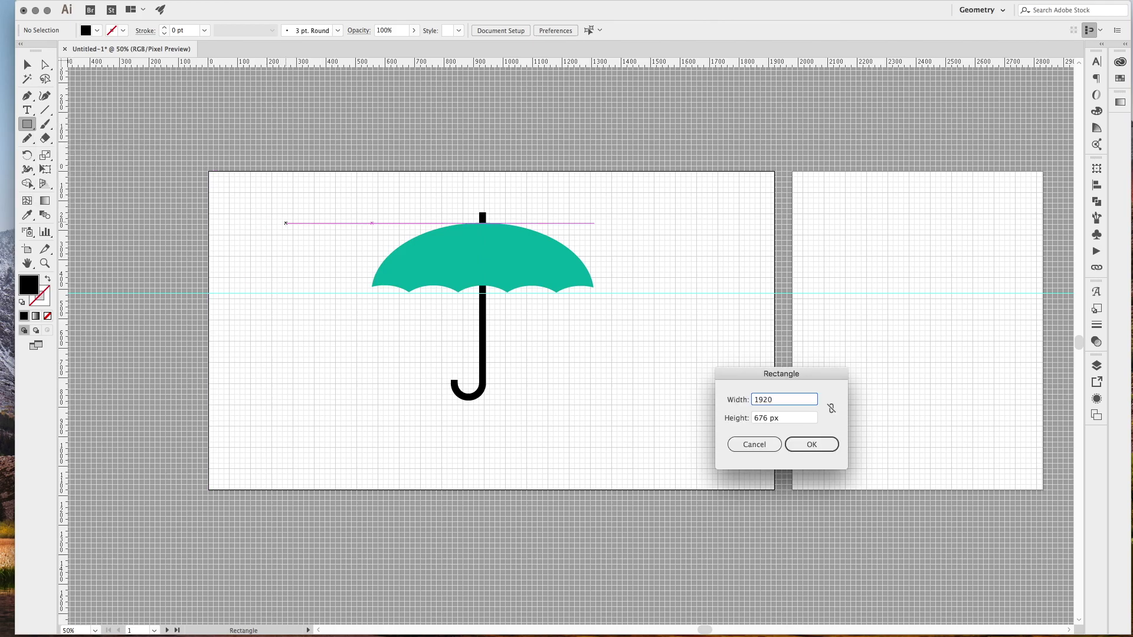
pyautogui.press('Tab')
pyautogui.write('1080')
pyautogui.press('Return')
# Step: Fill the rectangle beige, send it to the back, and move it over the artboard
pyautogui.click(86, 30)
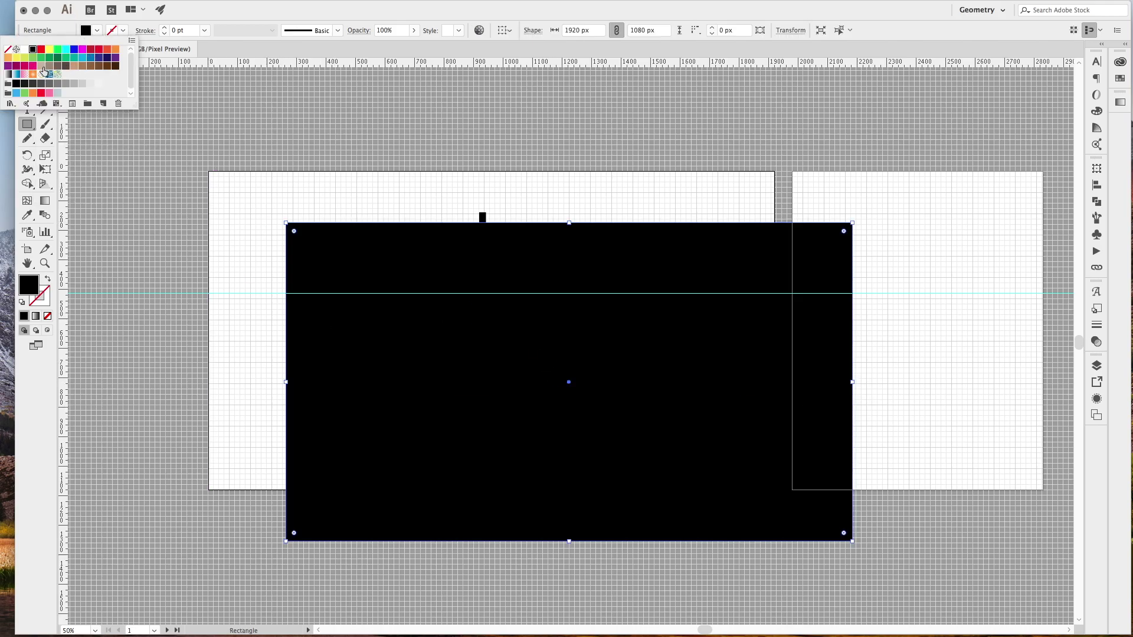
pyautogui.click(42, 67)
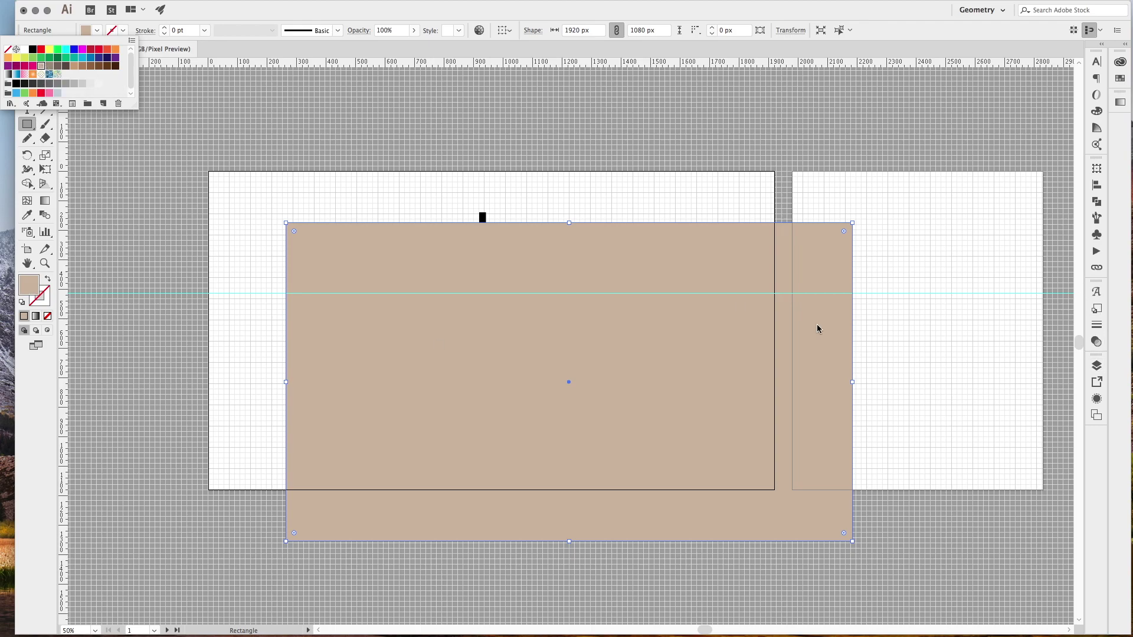
pyautogui.click(75, 72)
pyautogui.press('Escape')
pyautogui.press('v')
pyautogui.rightClick(547, 289)
pyautogui.click(690, 500)
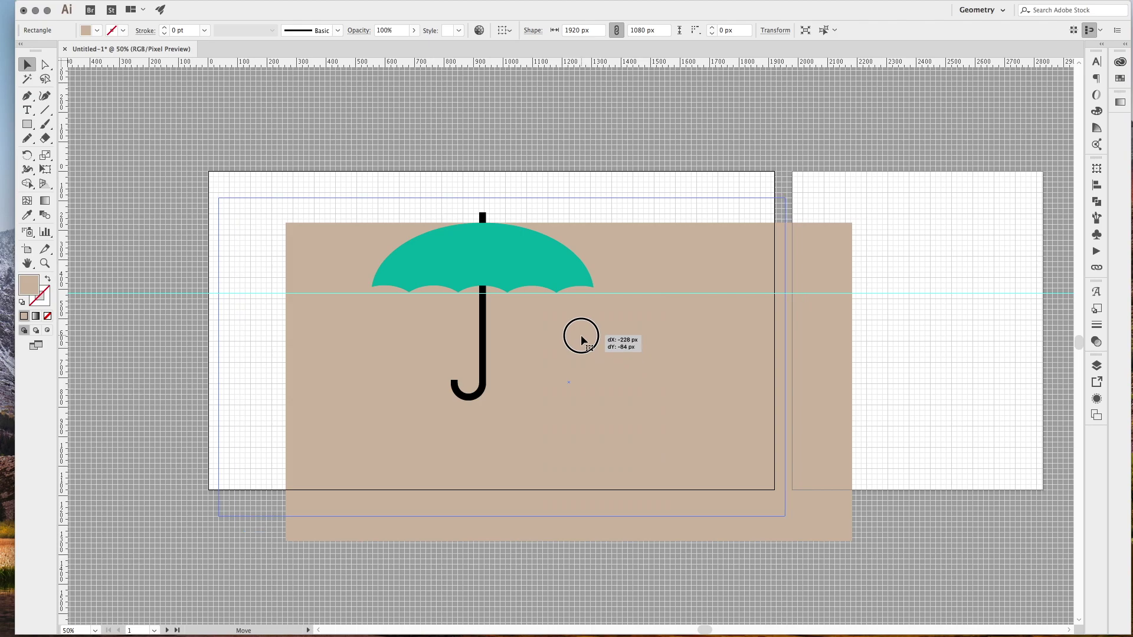
pyautogui.moveTo(649, 360); pyautogui.dragTo(572, 308)
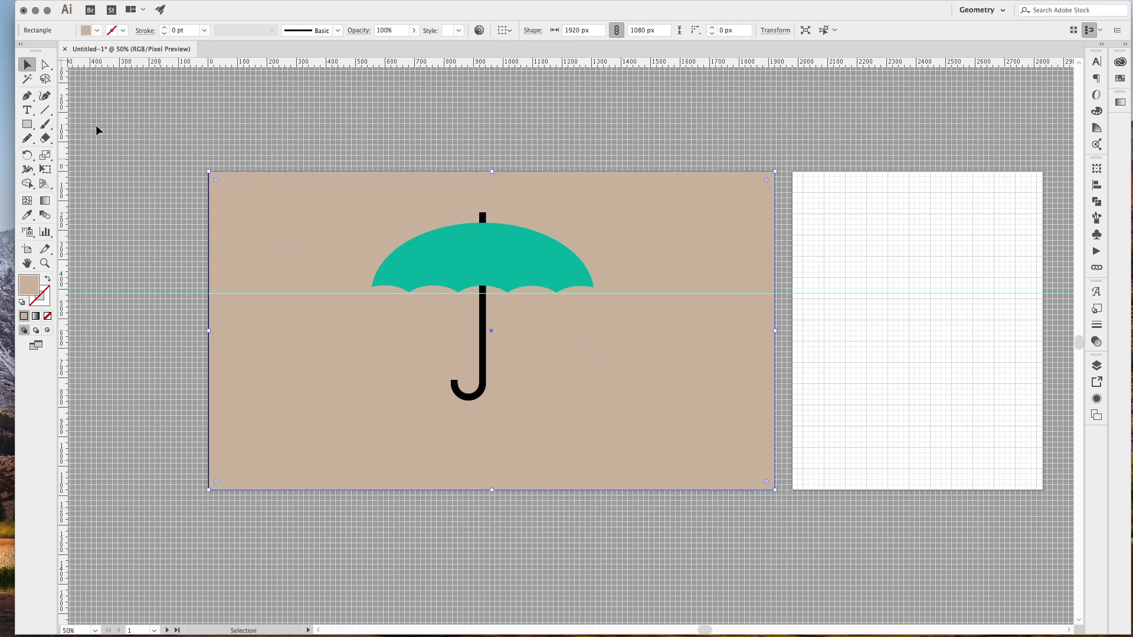
# Step: Align to the artboard and lower the background rectangle's opacity to 59%
pyautogui.click(505, 30)
pyautogui.click(543, 68)
pyautogui.click(1096, 365)
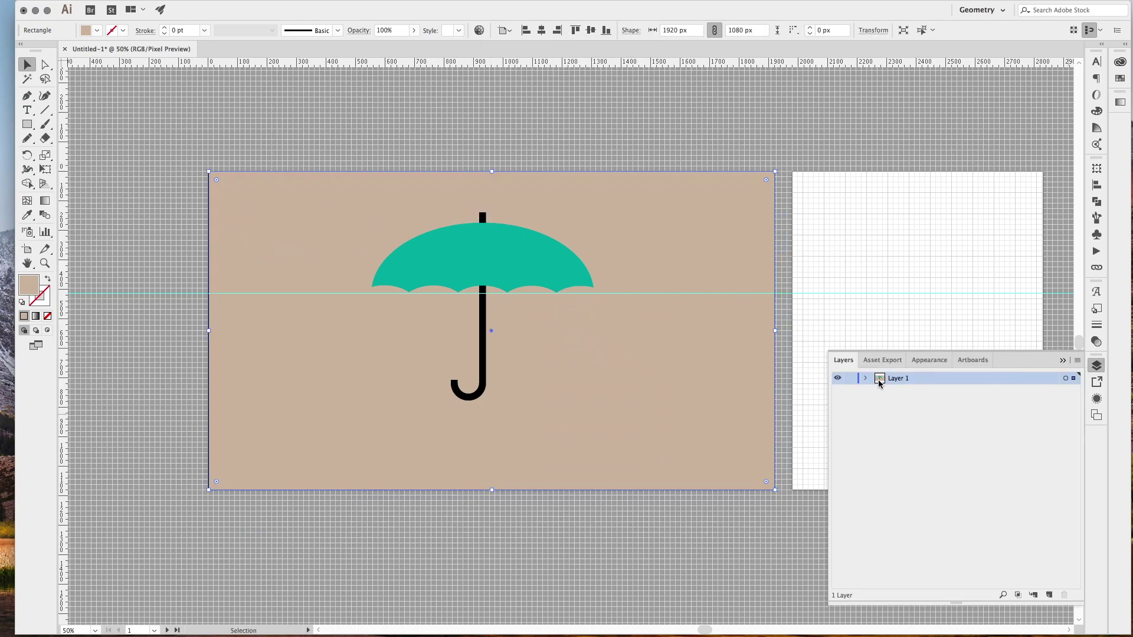
pyautogui.click(930, 360)
pyautogui.click(872, 424)
pyautogui.click(873, 447)
pyautogui.moveTo(872, 460); pyautogui.dragTo(856, 465)
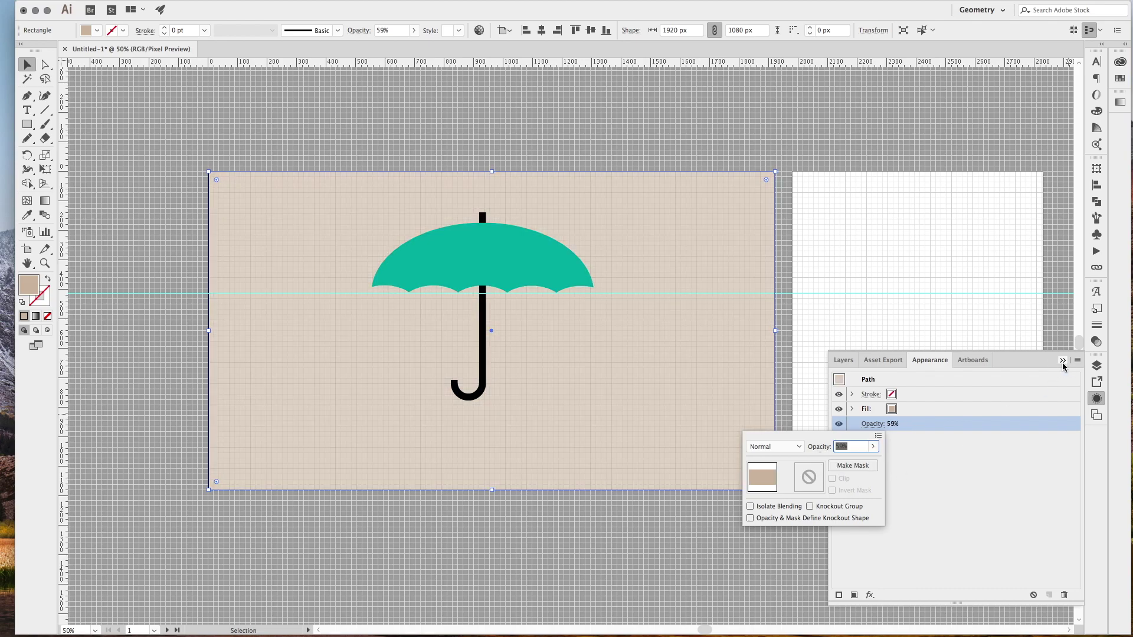
pyautogui.click(784, 395)
# Step: Select the umbrella group and drag a corner to scale it up
pyautogui.click(646, 331)
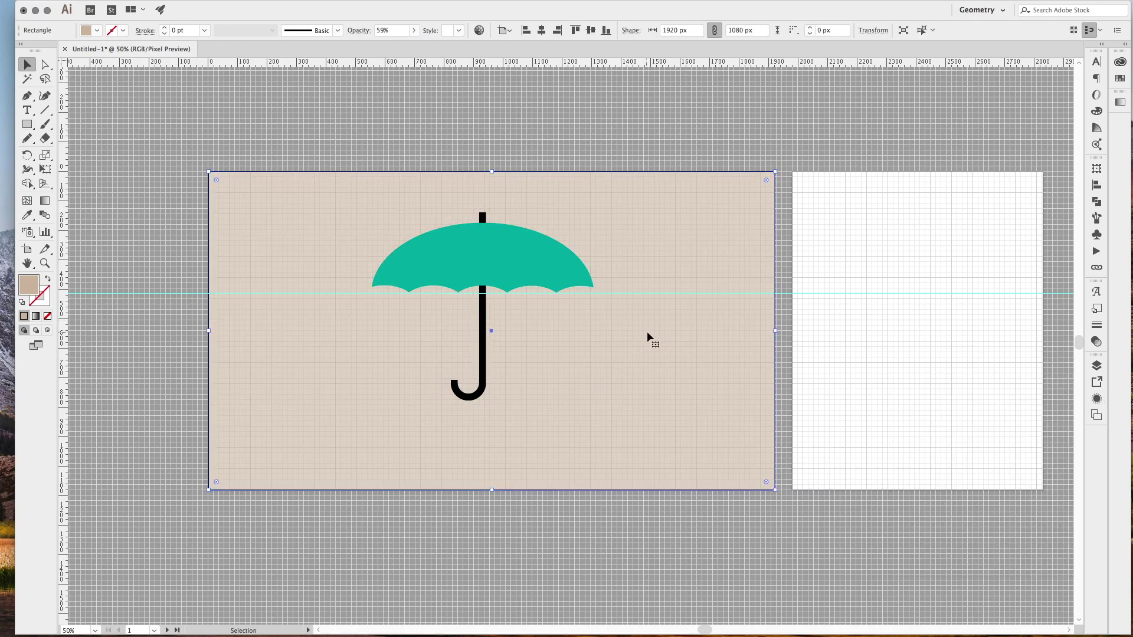
pyautogui.click(289, 7)
pyautogui.click(702, 536)
pyautogui.click(1096, 366)
pyautogui.click(866, 378)
pyautogui.click(766, 349)
pyautogui.click(482, 349)
pyautogui.moveTo(592, 401); pyautogui.dragTo(642, 442)
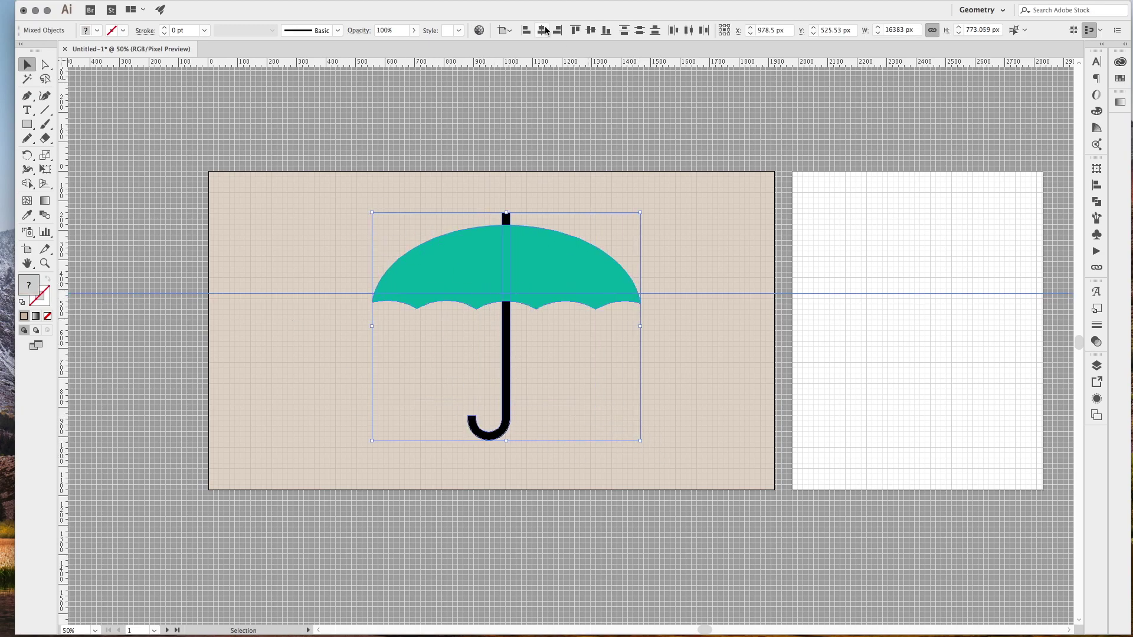
# Step: Horizontally centre the canopy and handle of the umbrella group
pyautogui.click(591, 30)
pyautogui.hotkey('ctrl', 'z')
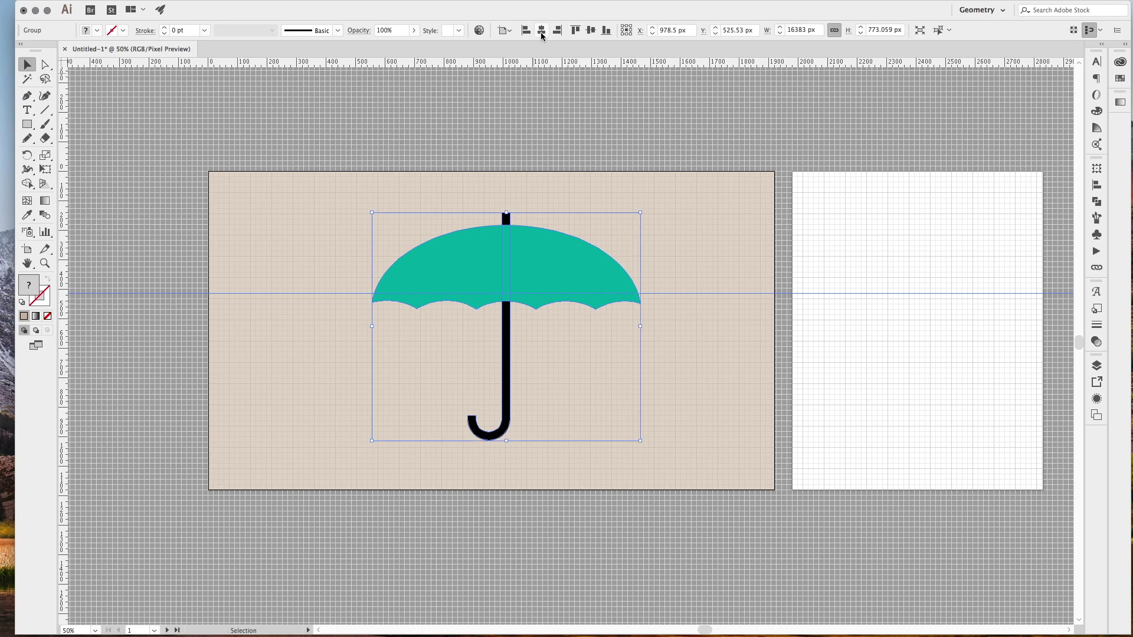
pyautogui.click(542, 35)
pyautogui.click(418, 125)
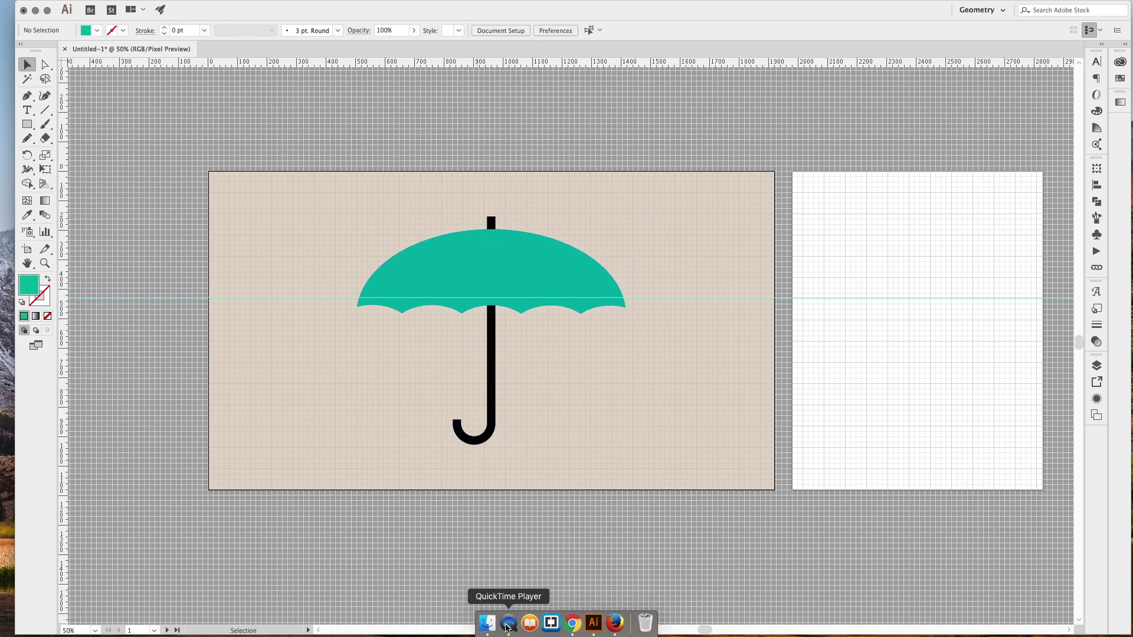
pyautogui.rightClick(506, 627)
pyautogui.doubleClick(581, 309)
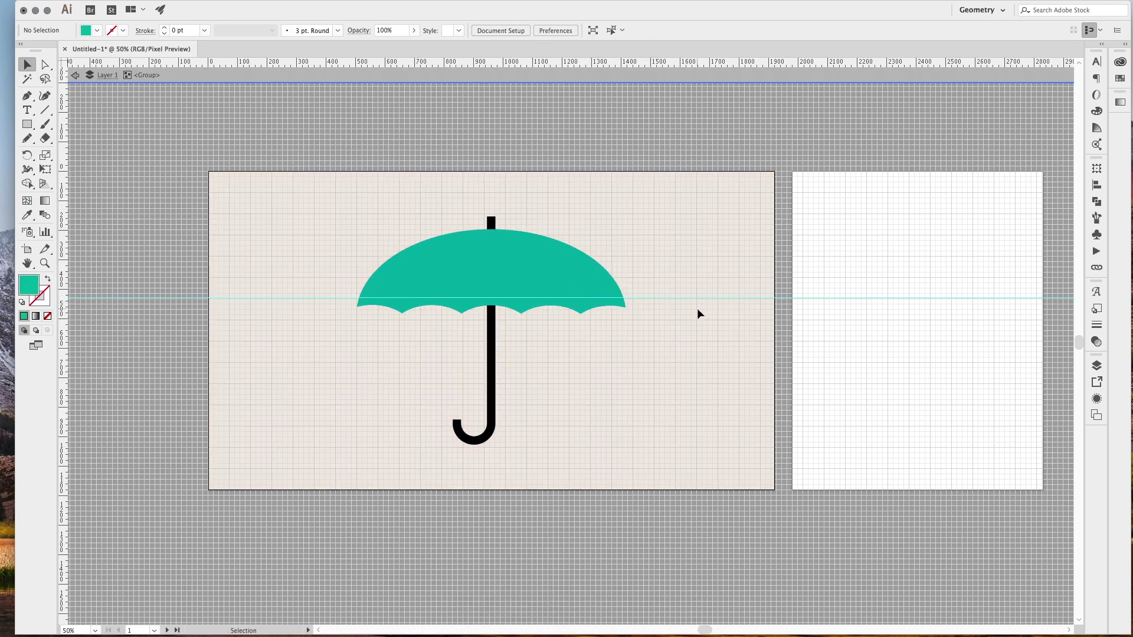
pyautogui.doubleClick(623, 342)
# Step: Hide the rulers and clear the horizontal guide from the artboard
pyautogui.press('super+shift+a')
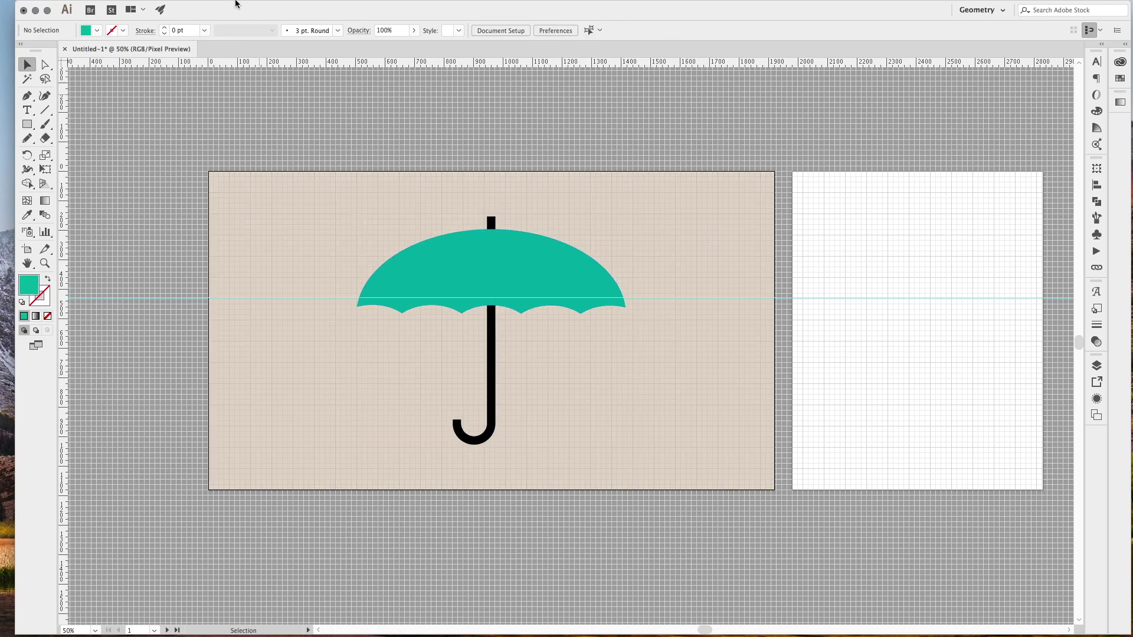
pyautogui.click(289, 7)
pyautogui.moveTo(301, 353)
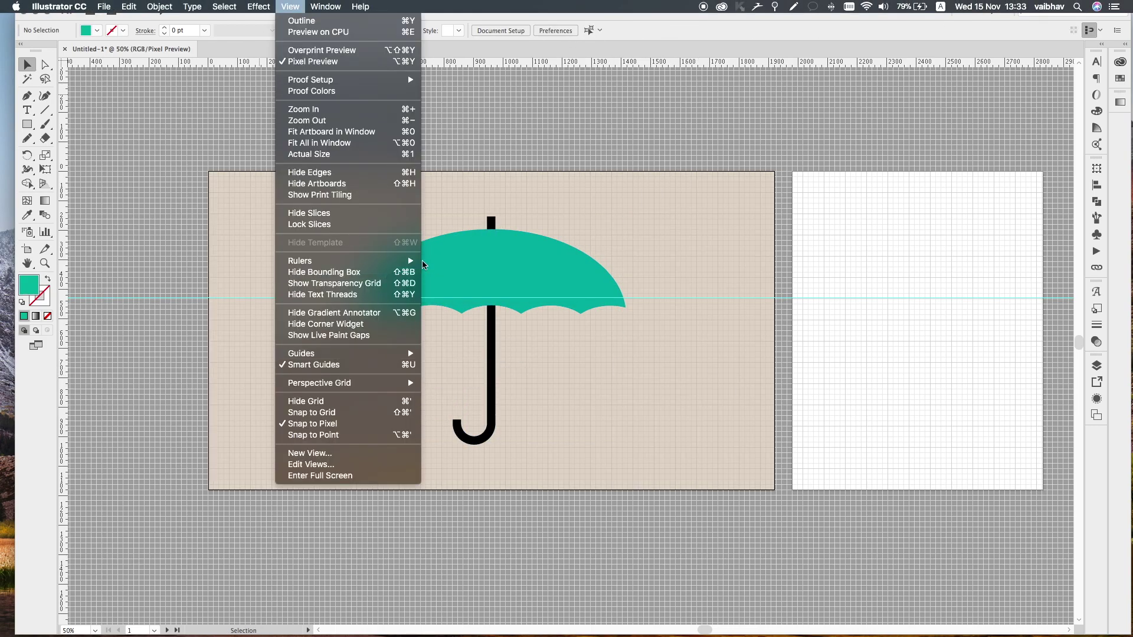
pyautogui.click(450, 261)
pyautogui.press('super+a')
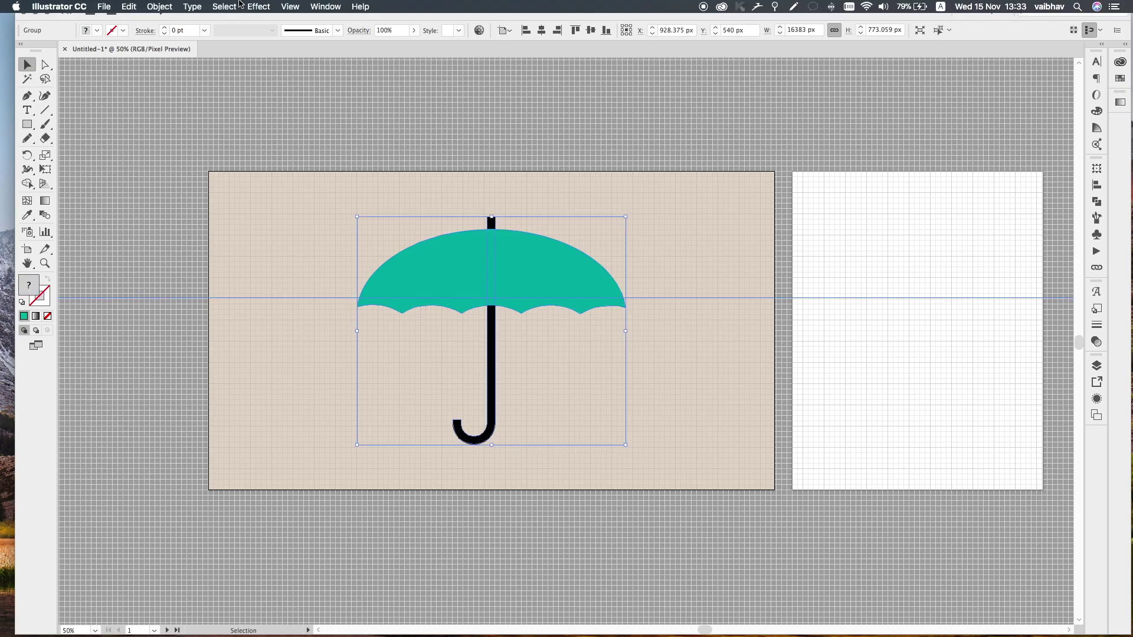
pyautogui.click(290, 7)
pyautogui.click(319, 366)
pyautogui.click(289, 6)
pyautogui.moveTo(301, 353)
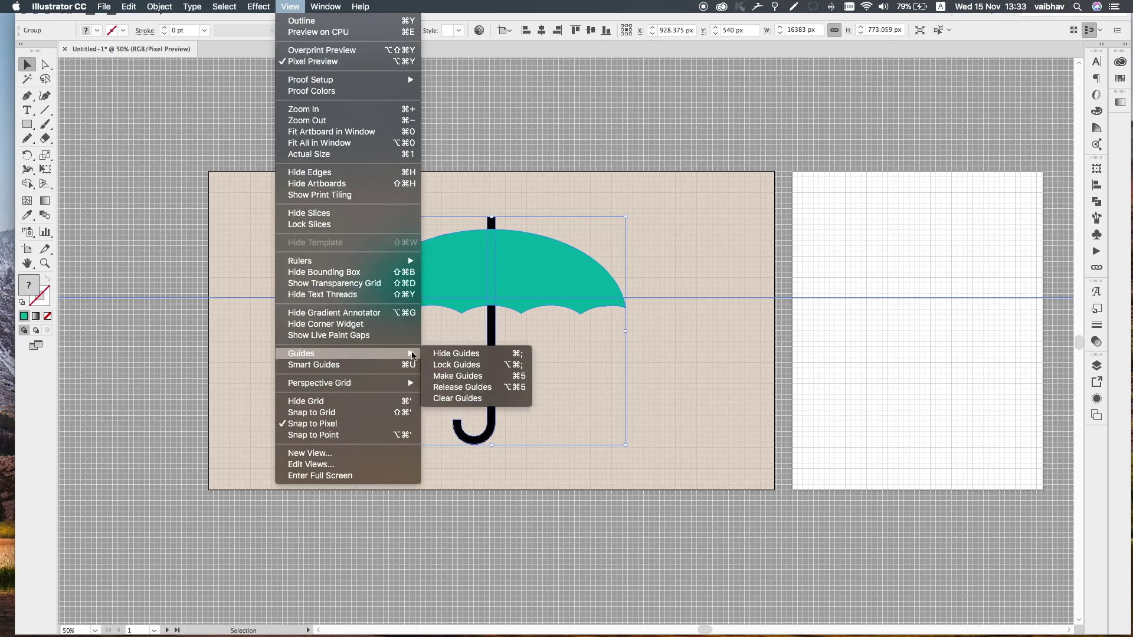
pyautogui.click(439, 397)
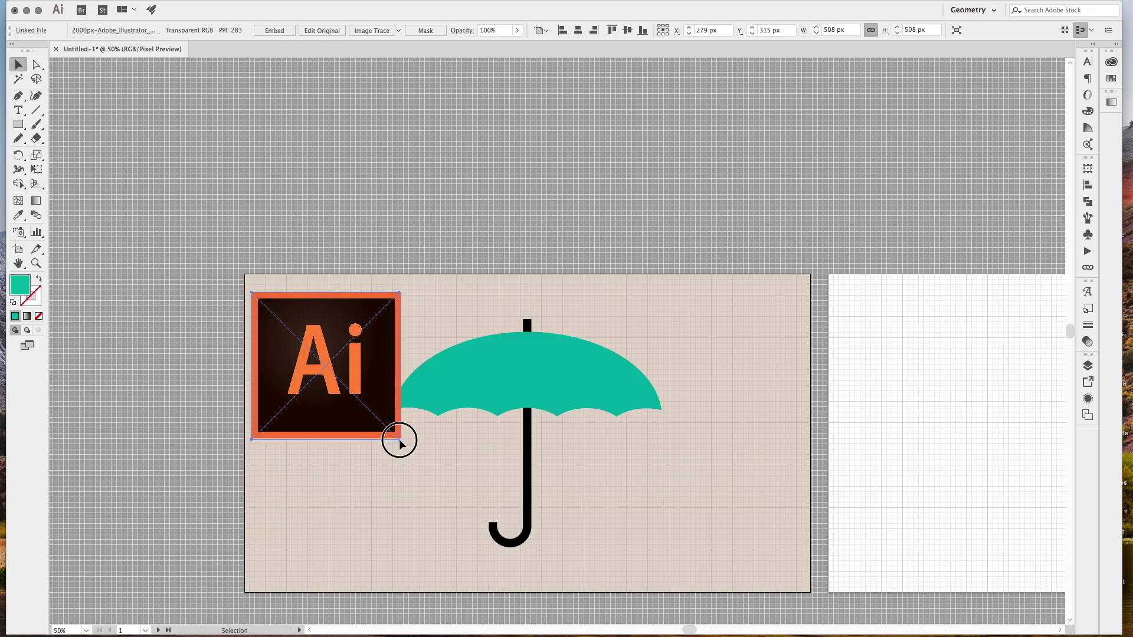
# Step: Shrink the Ai logo to 252 px and move it into the artboard's top-left corner
pyautogui.moveTo(245, 274); pyautogui.dragTo(319, 349)
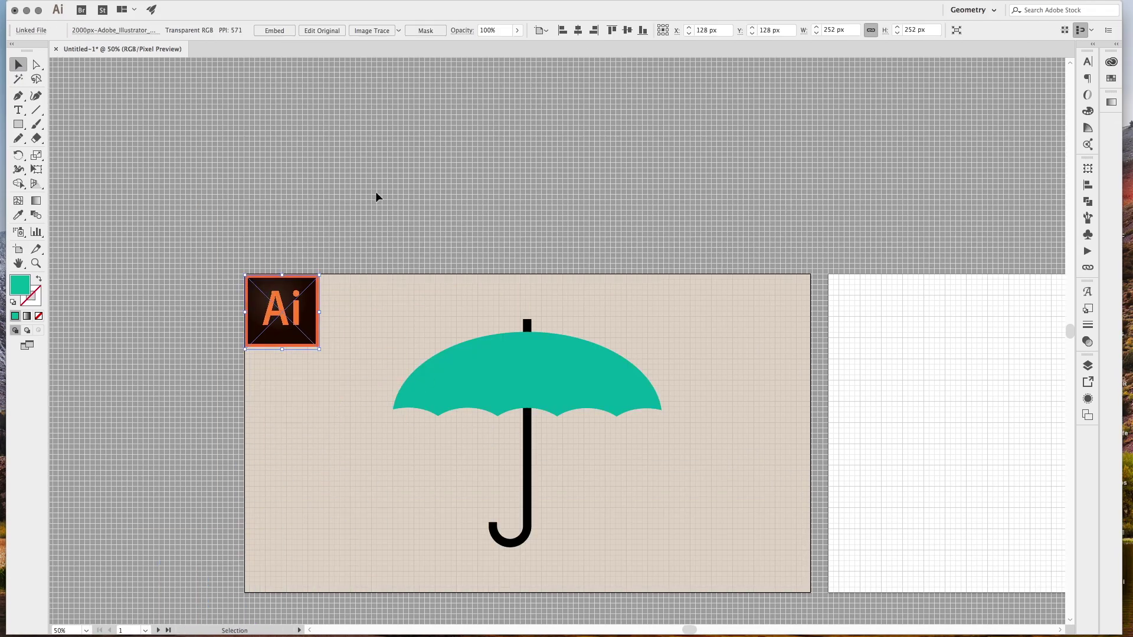
pyautogui.hotkey('shift', 'o')
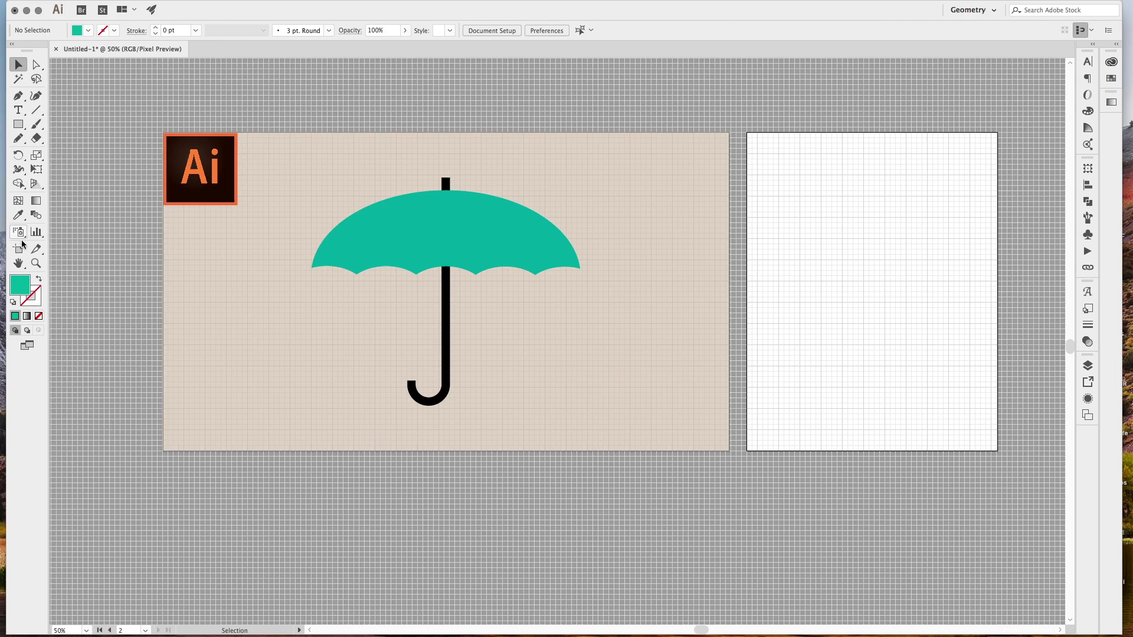
pyautogui.press('Escape')
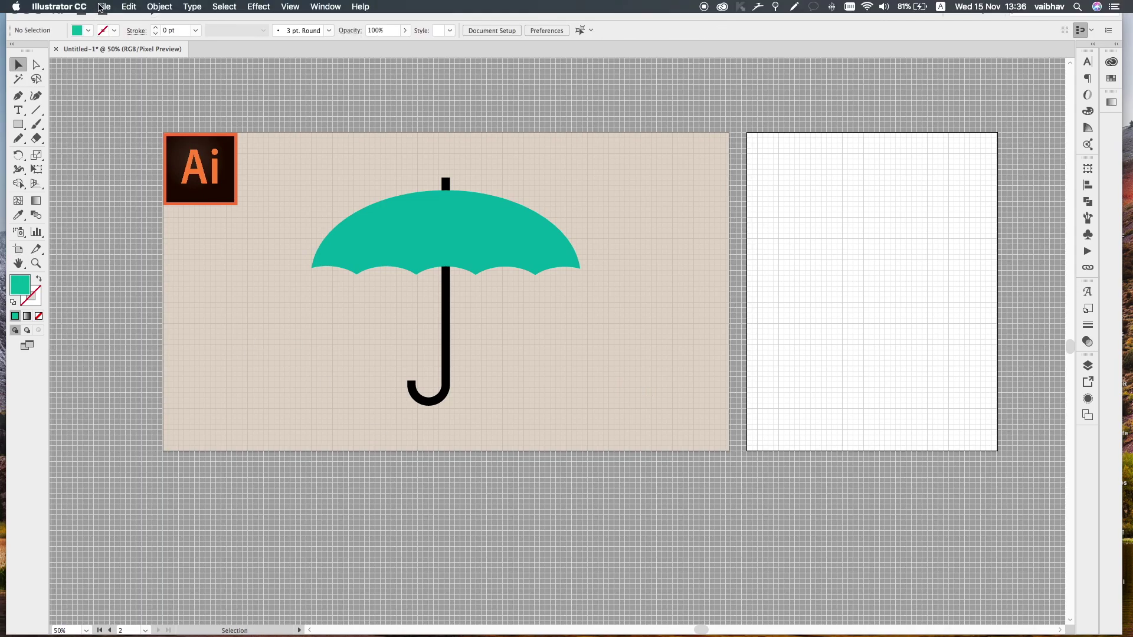
# Step: Export the umbrella artboard with its corner logo as an image via Export As
pyautogui.click(101, 7)
pyautogui.moveTo(117, 198)
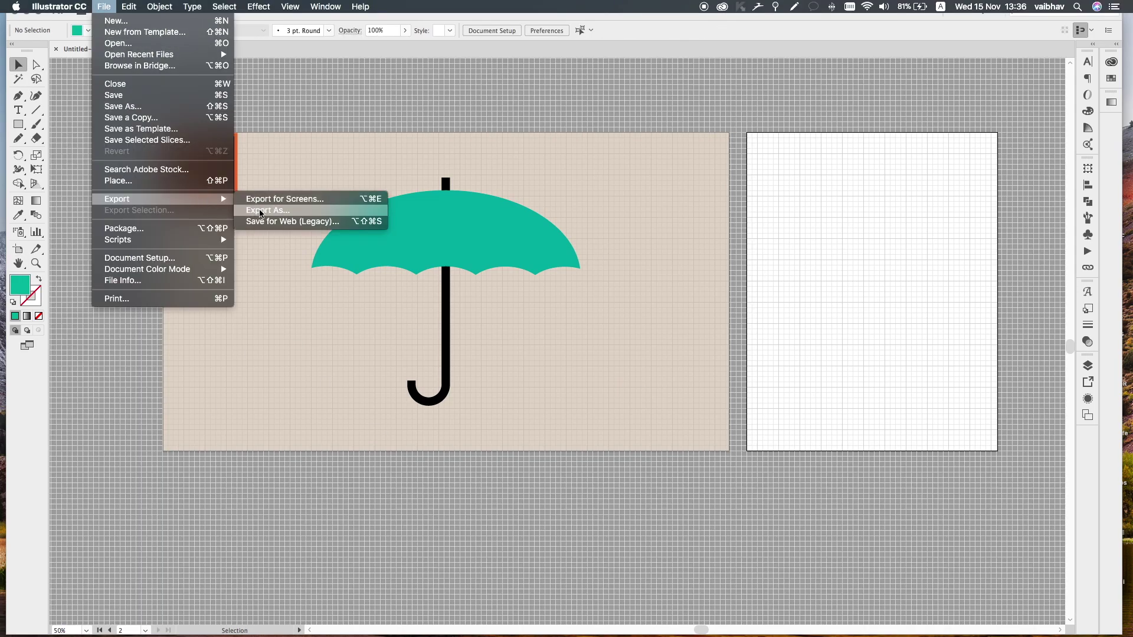
pyautogui.click(260, 212)
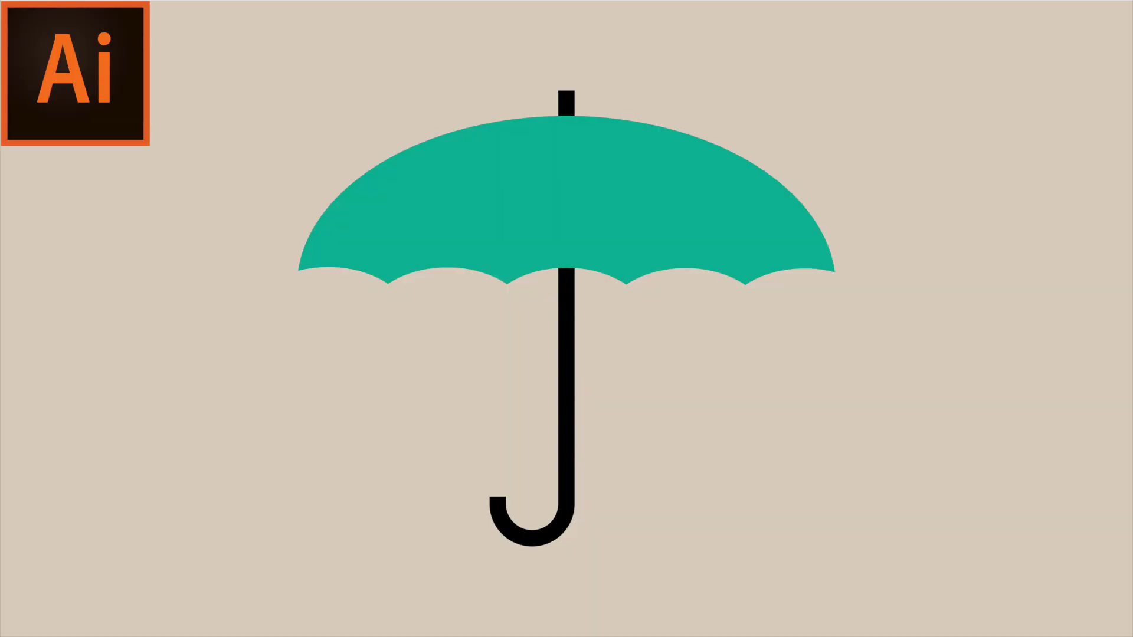